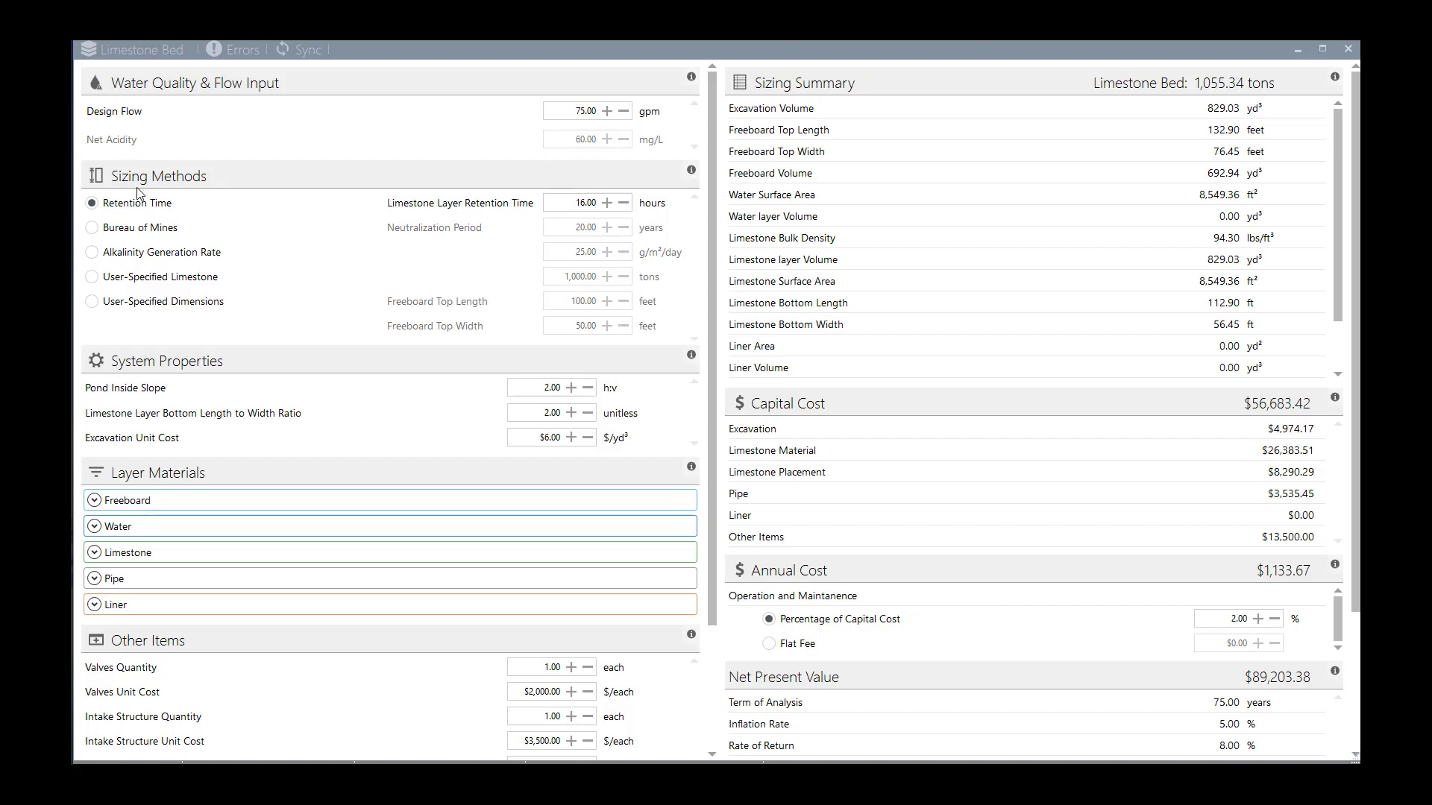
- Try the Bureau of Mines and Alkalinity Generation Rate sizing methods, and raise the net acidity to 61 mg/L
click(91, 229)
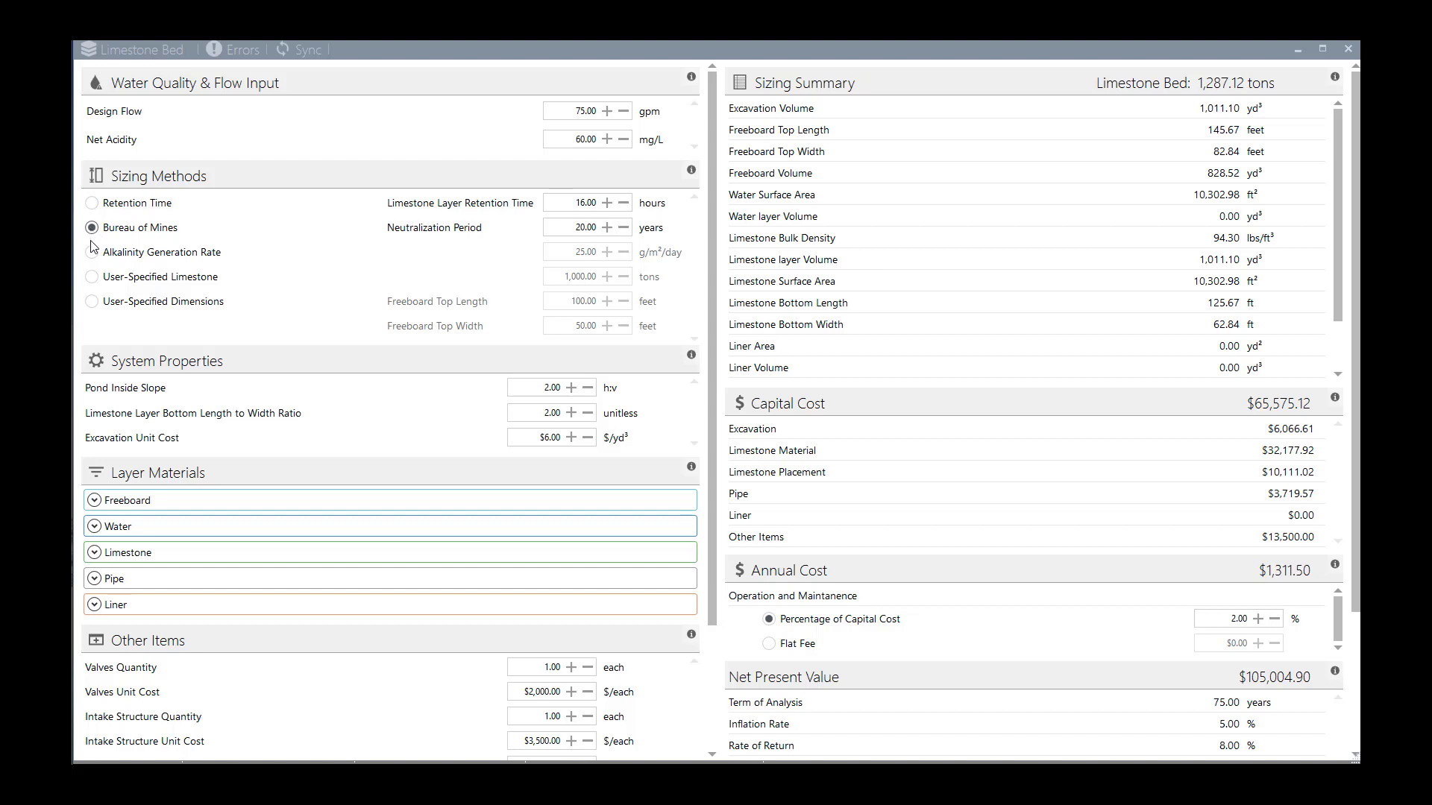
click(93, 253)
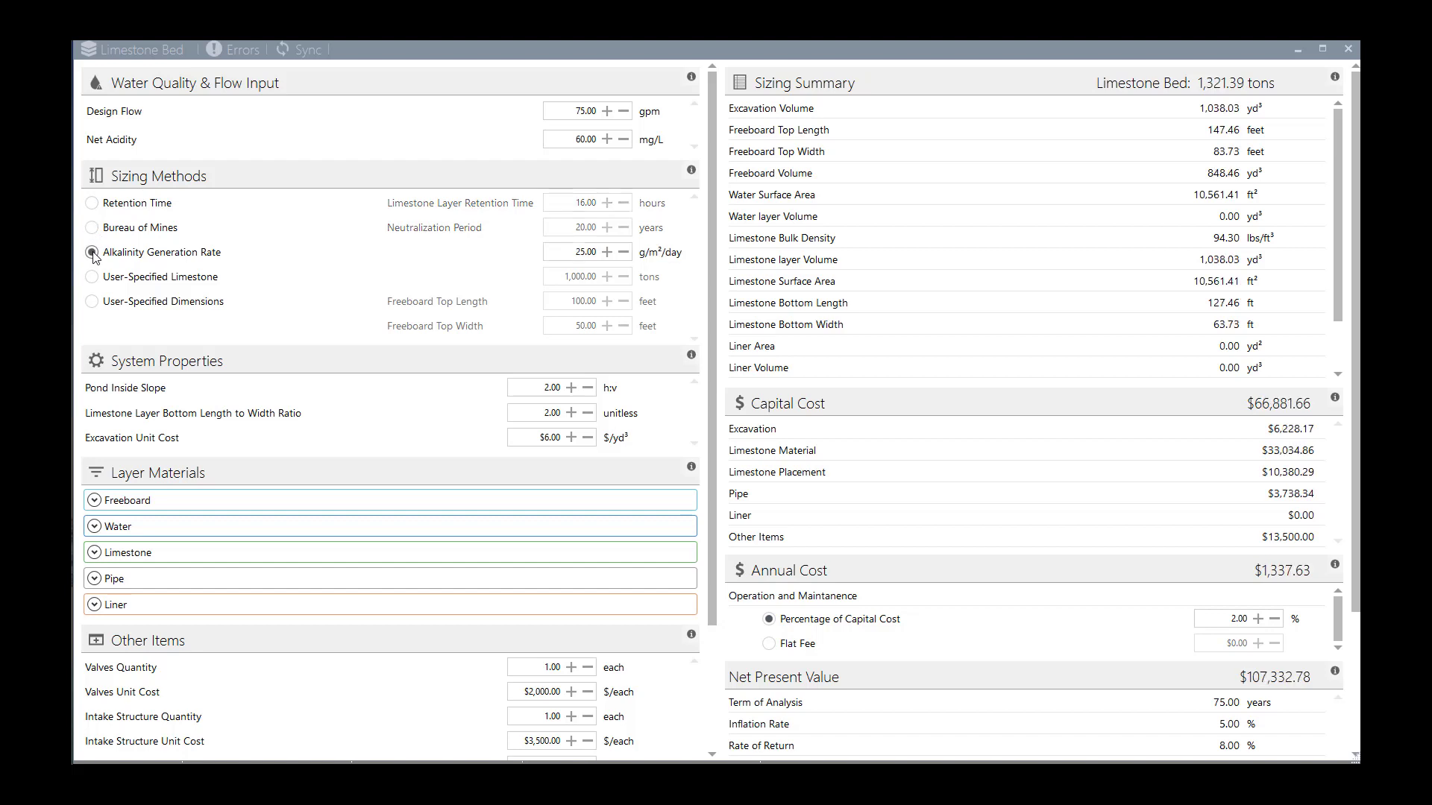
click(605, 140)
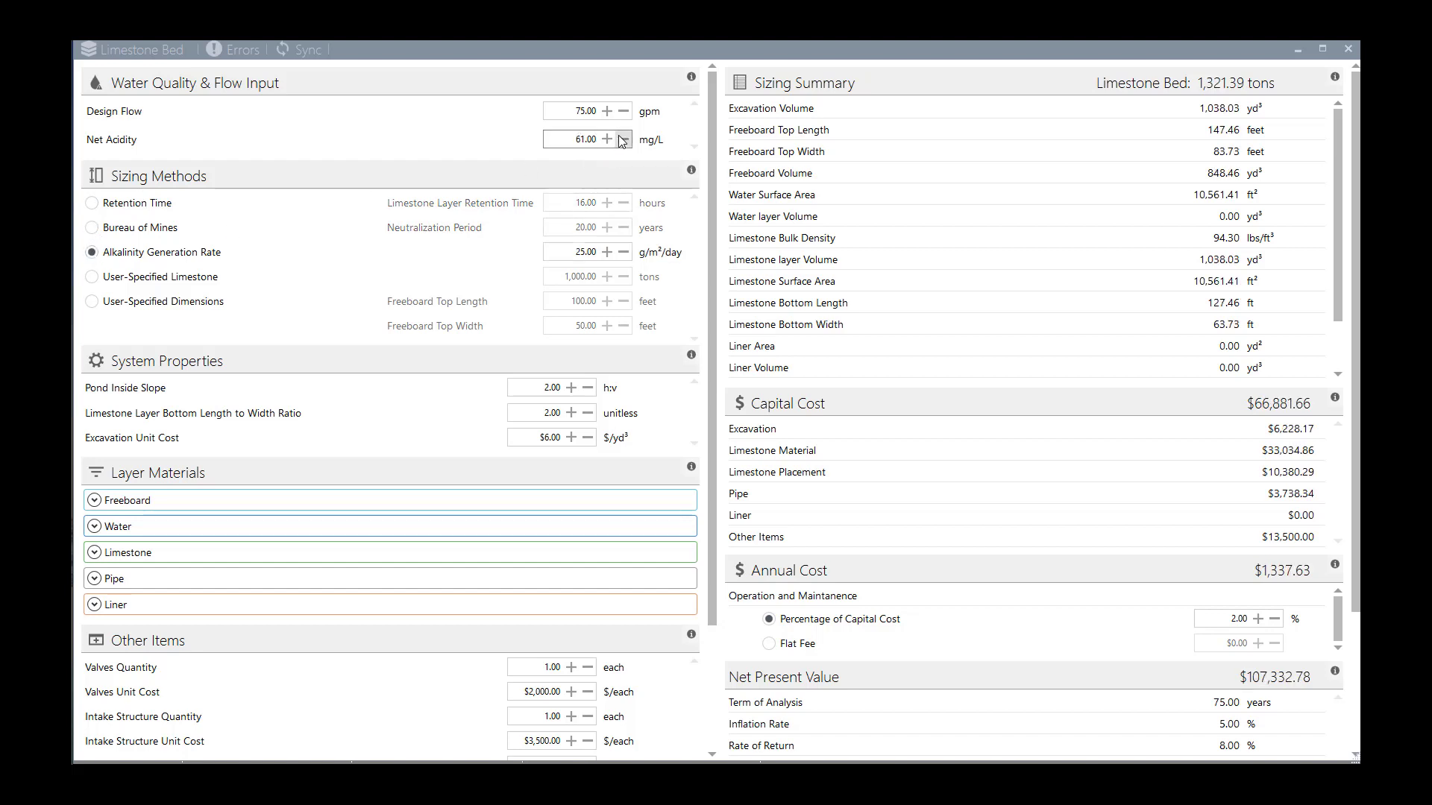
- With the Bureau of Mines sizing method selected, raise the net acidity to 61 mg/L and return it to 60 mg/L
click(124, 225)
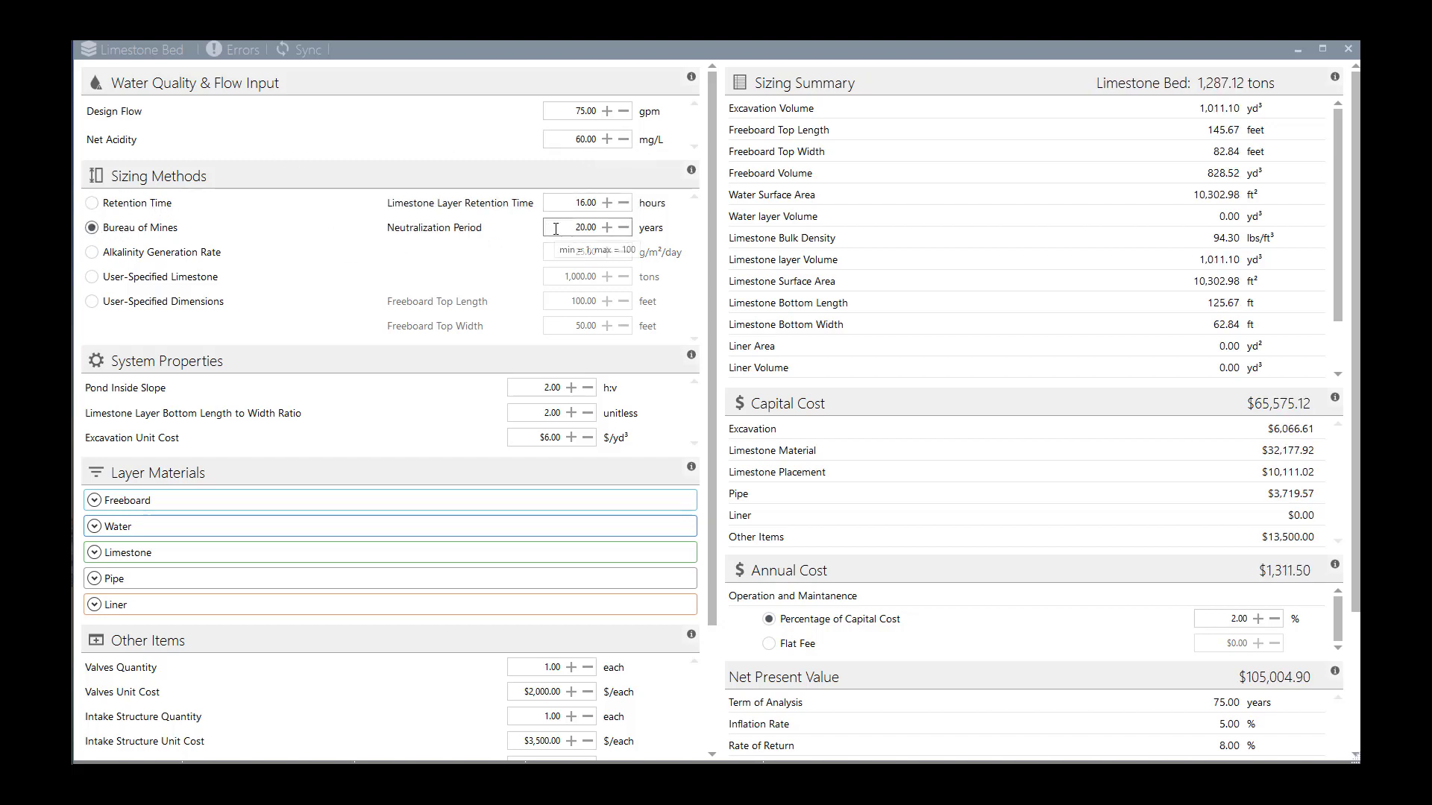
click(580, 139)
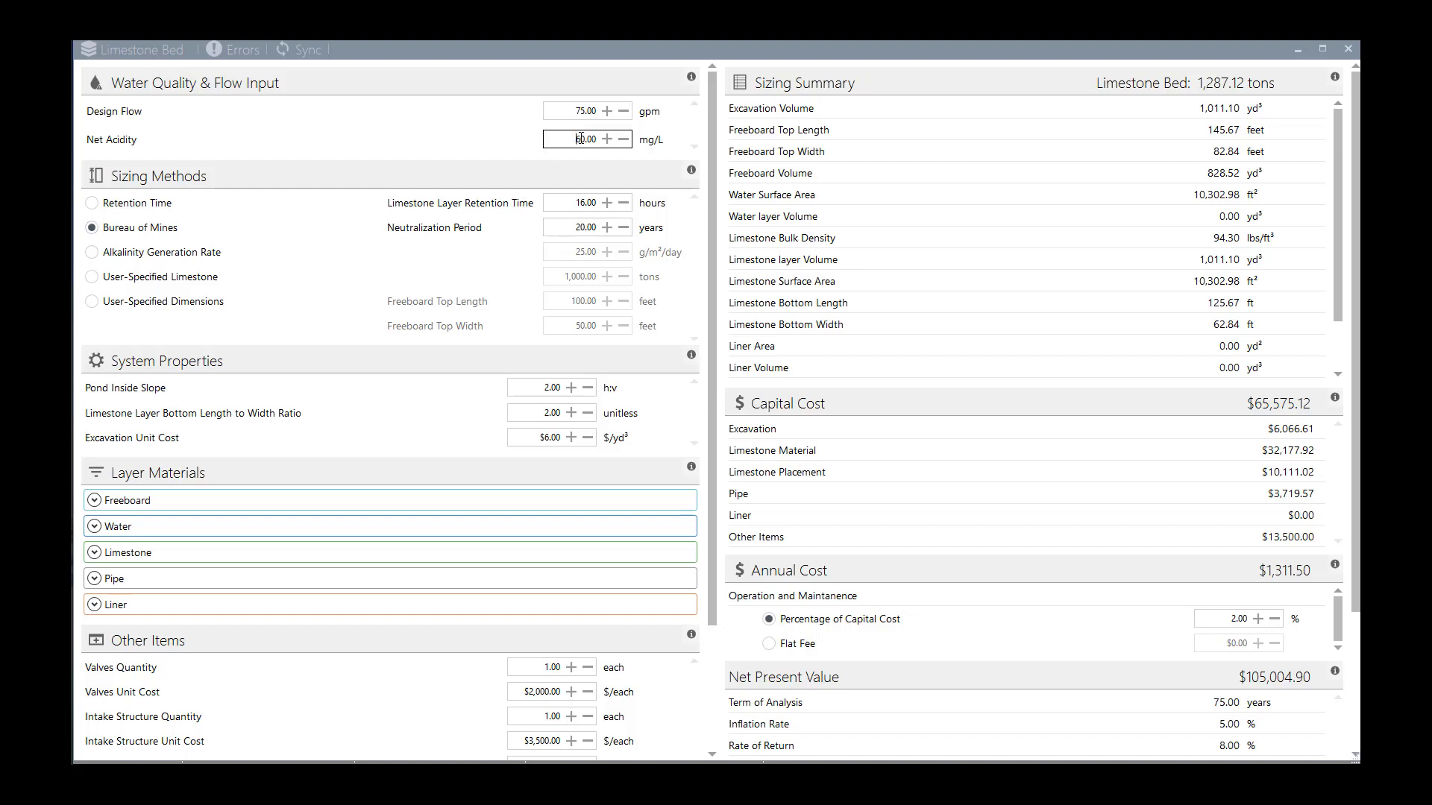
double_click(580, 138)
click(606, 138)
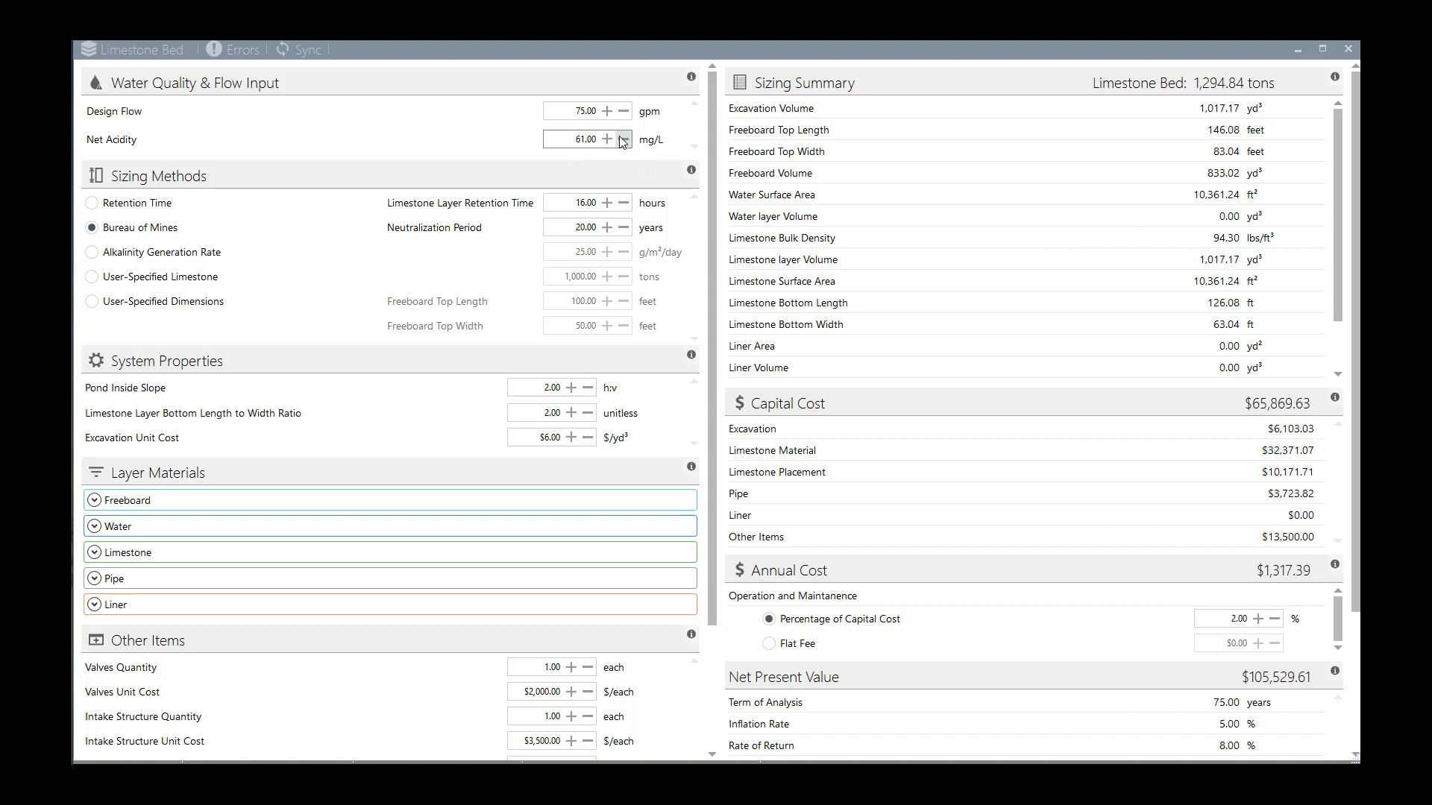
click(624, 139)
- Switch the sizing method to Retention Time and try a limestone layer retention time of 17 hours
click(94, 204)
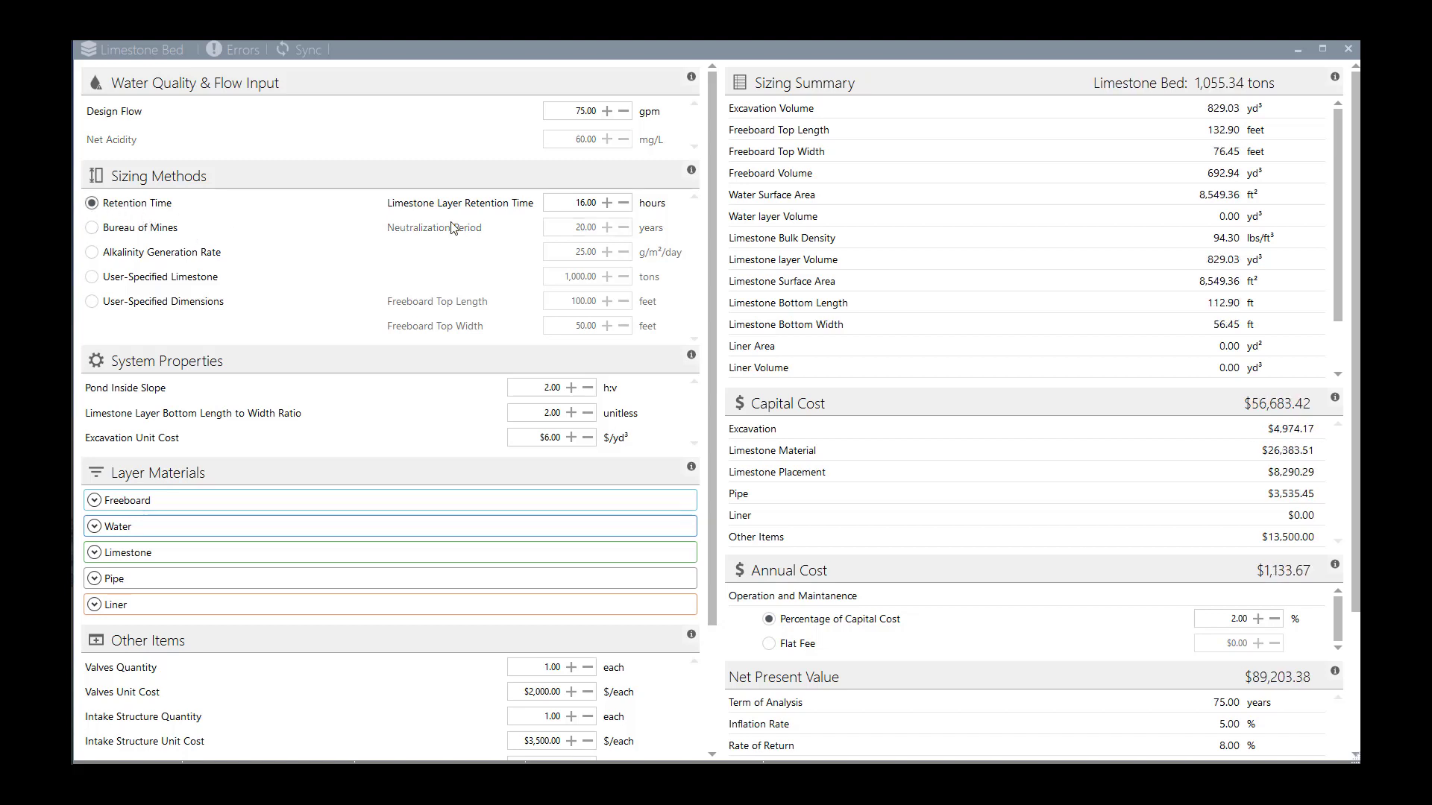
click(577, 203)
click(556, 204)
click(610, 202)
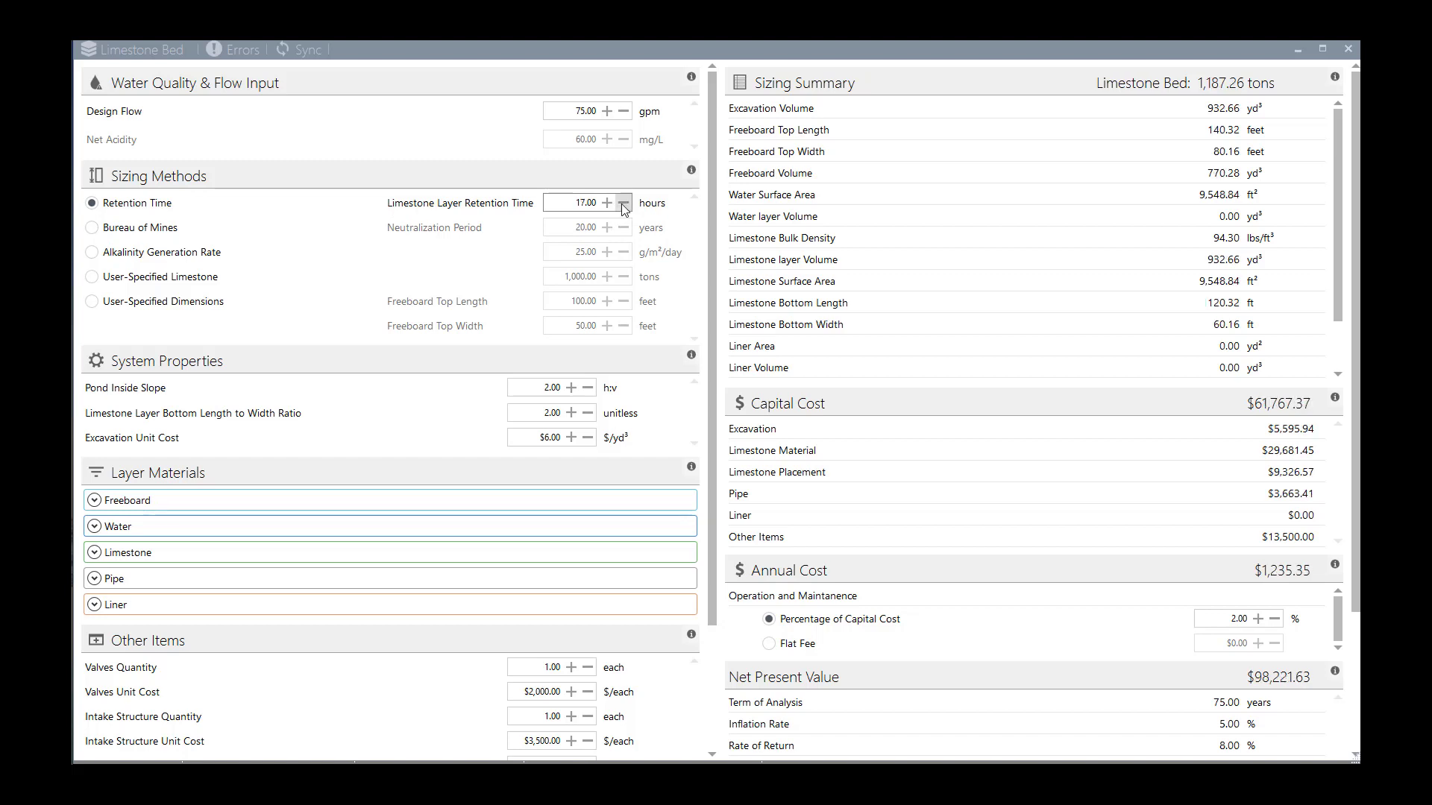
- Try the Bureau of Mines, Alkalinity Generation Rate, User-Specified Limestone and User-Specified Dimensions sizing methods one after another
click(93, 228)
click(93, 252)
click(92, 277)
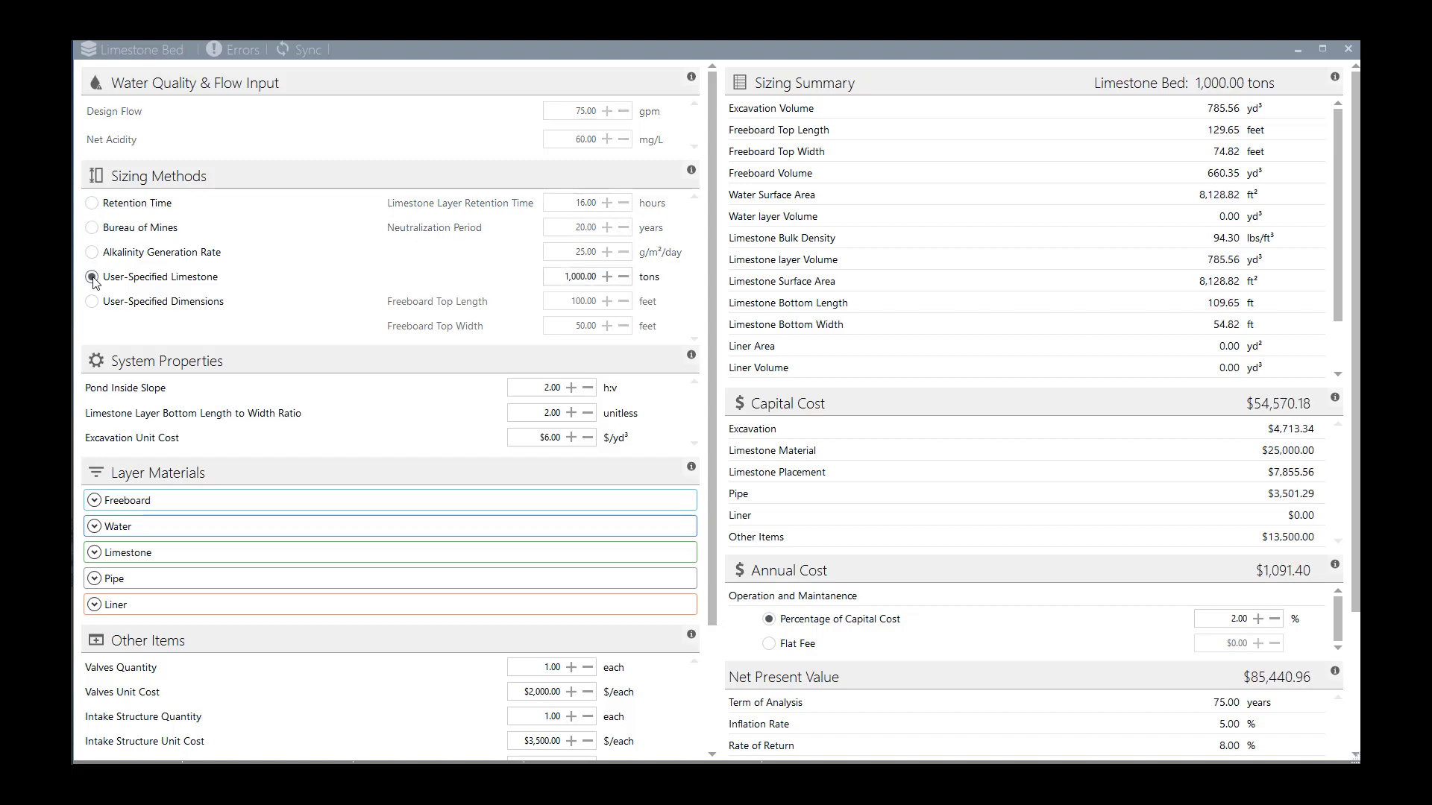
click(92, 302)
- Select the Bureau of Mines sizing method and set the limestone layer retention time to 20 hours
click(92, 229)
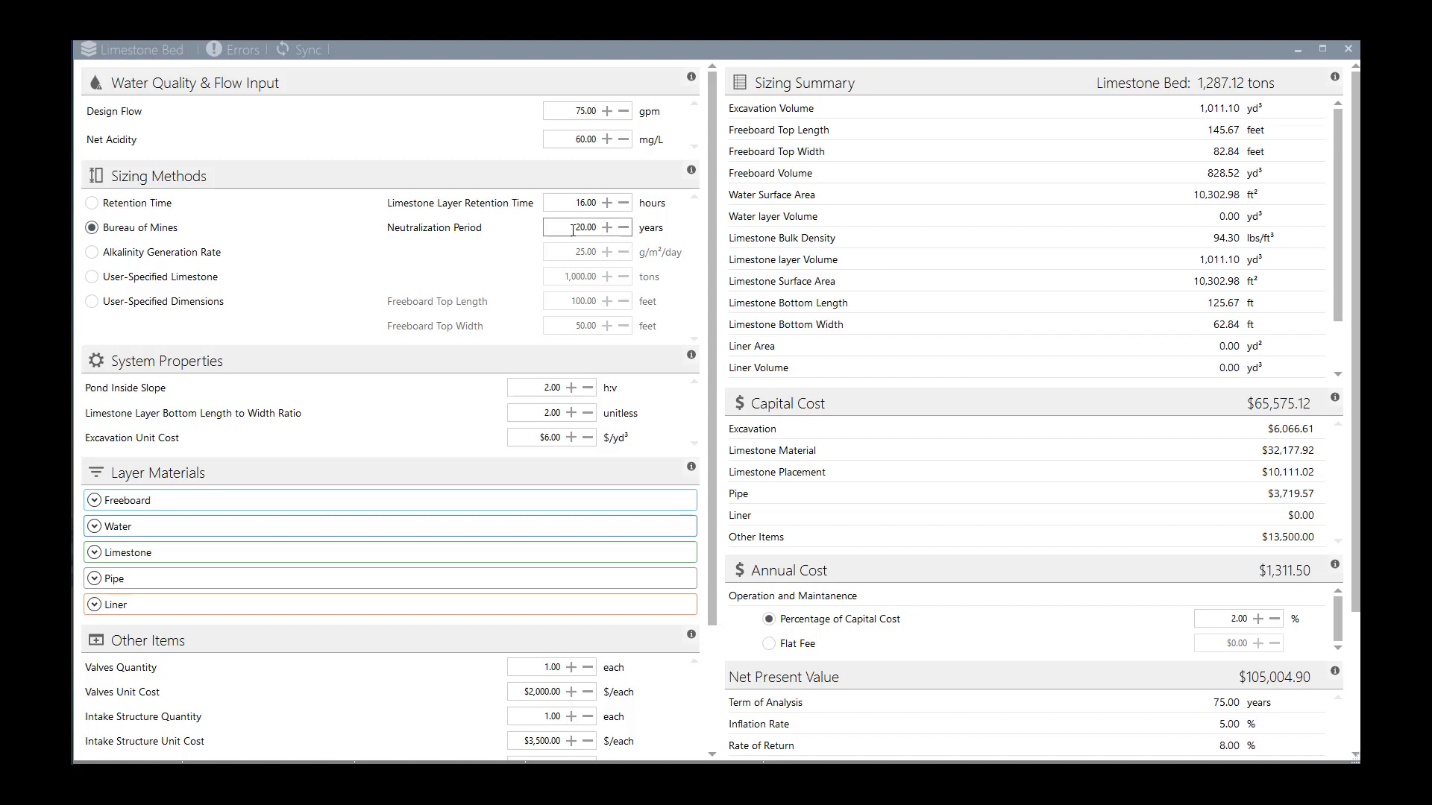
click(606, 202)
click(606, 203)
click(606, 203)
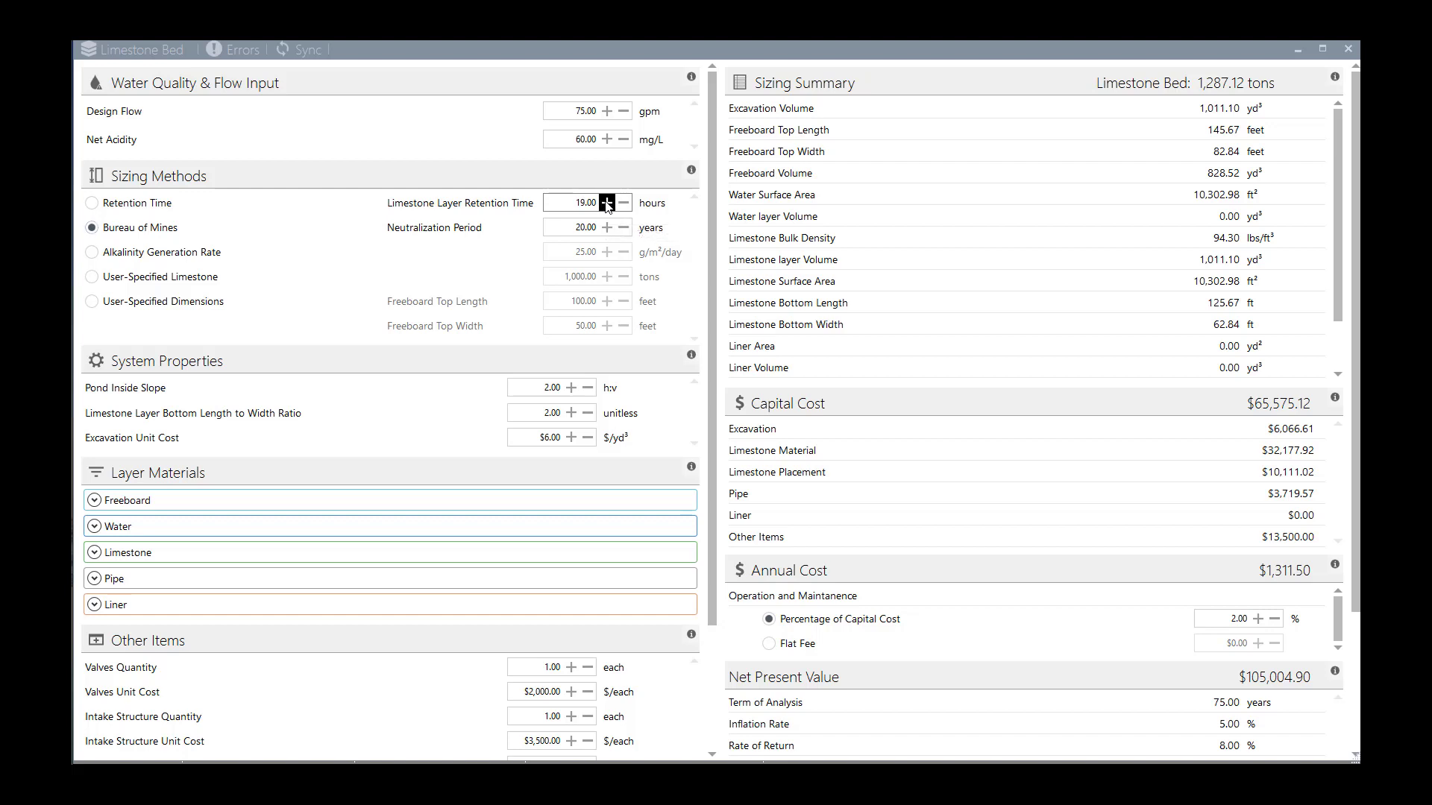
click(607, 203)
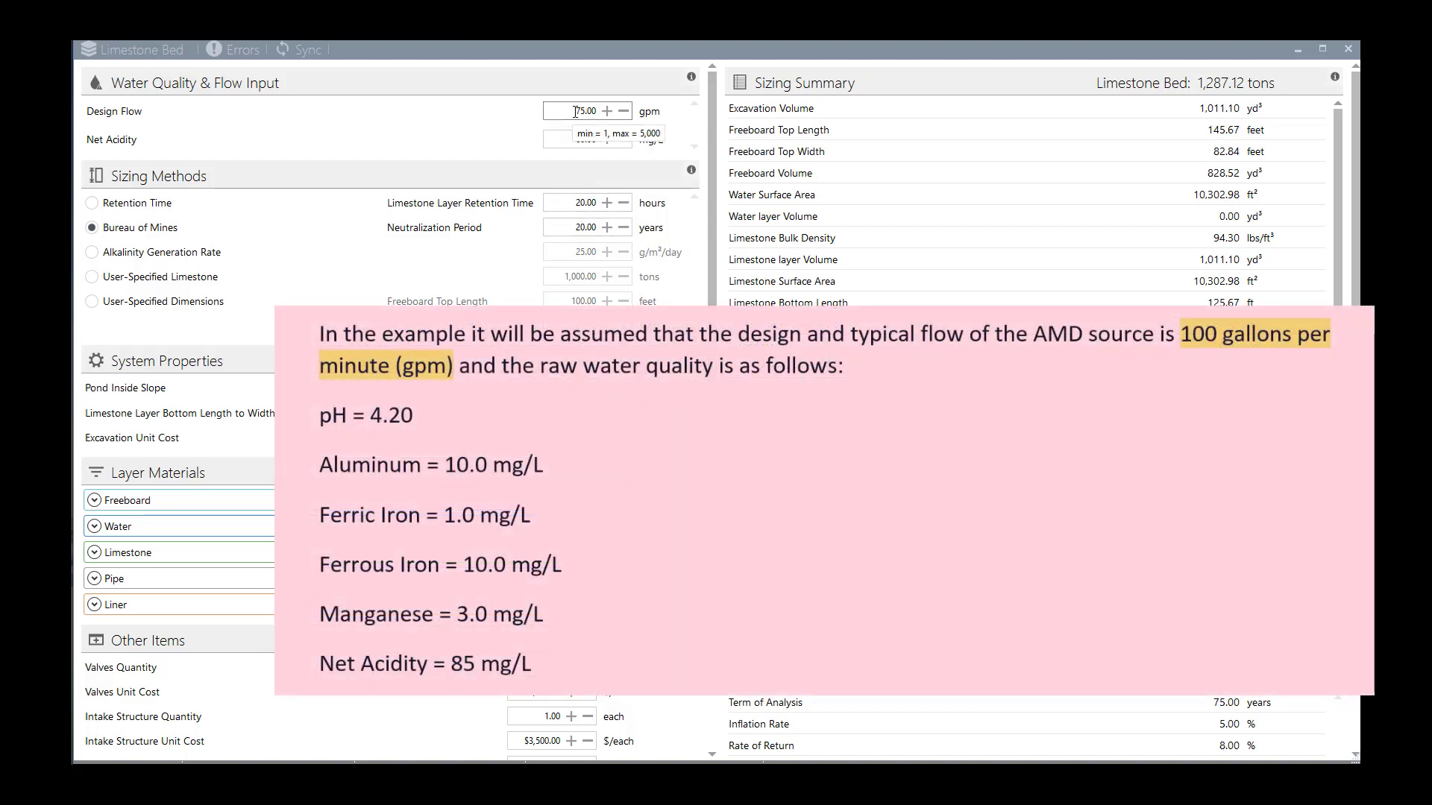
- Set the design flow to 100 gpm
click(607, 111)
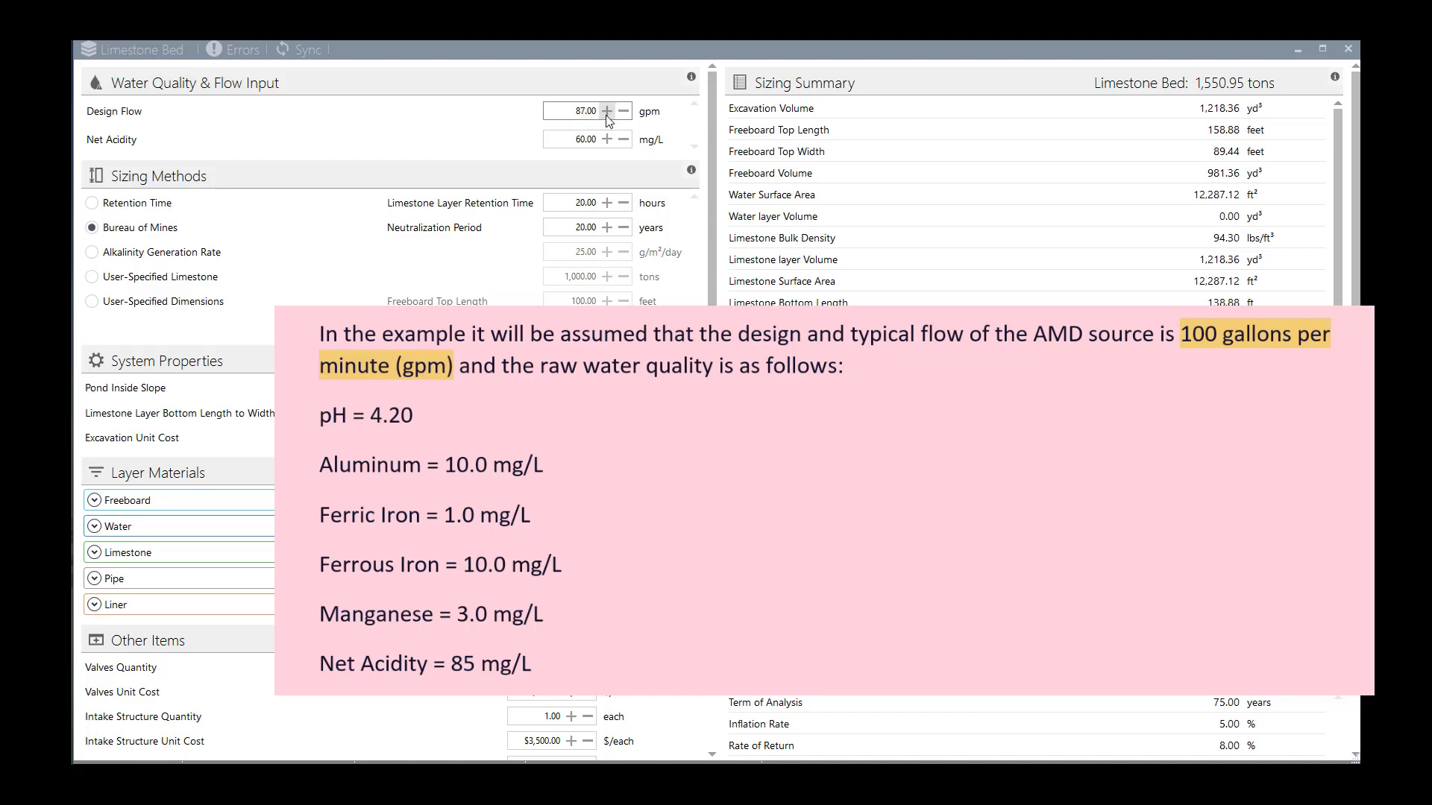
click(606, 111)
click(607, 112)
click(607, 111)
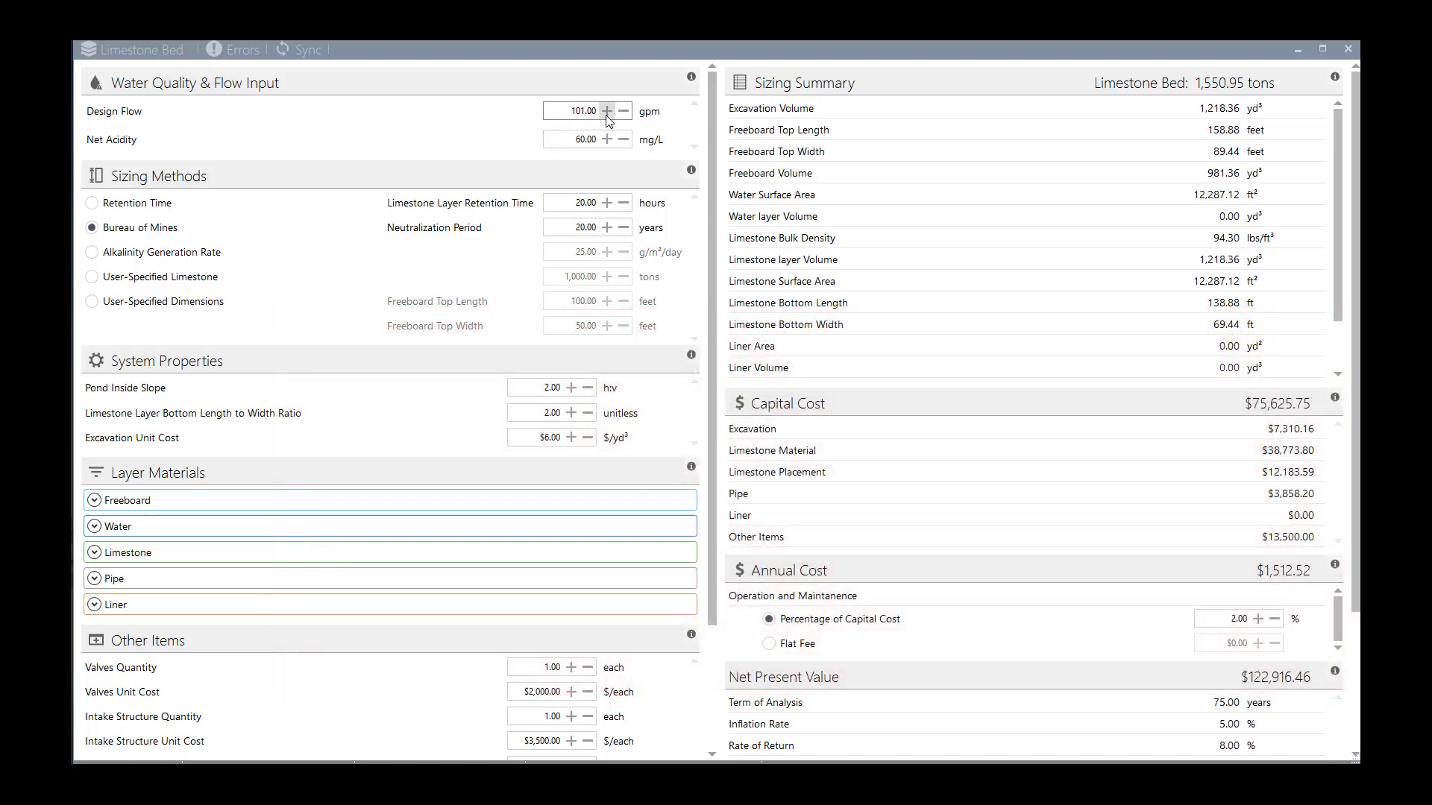
click(607, 111)
- Set the net acidity of the water to 85 mg/L
click(607, 139)
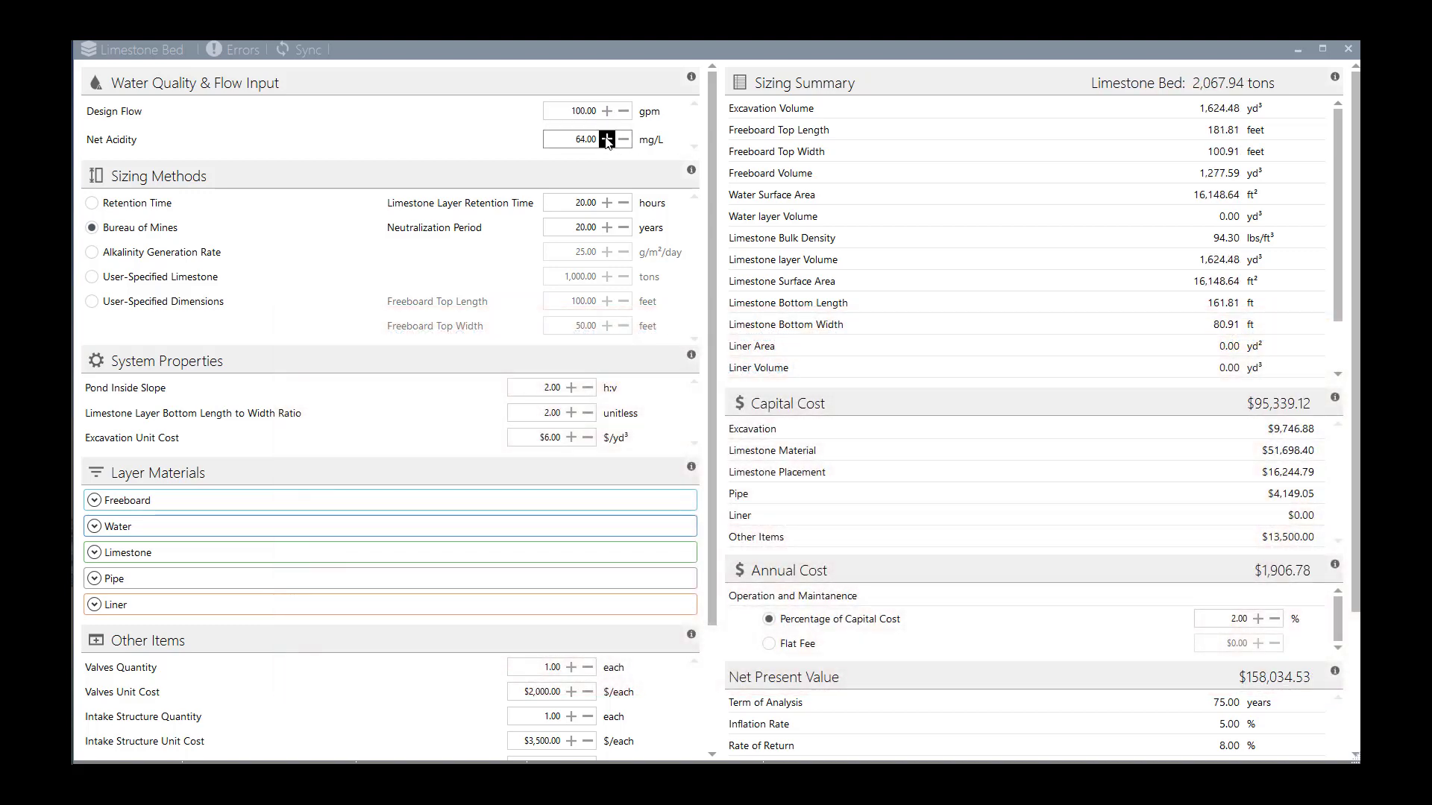
click(607, 140)
click(607, 139)
- Compare sizing by User-Specified Limestone and by User-Specified Dimensions, and return to the Bureau of Mines method
click(93, 278)
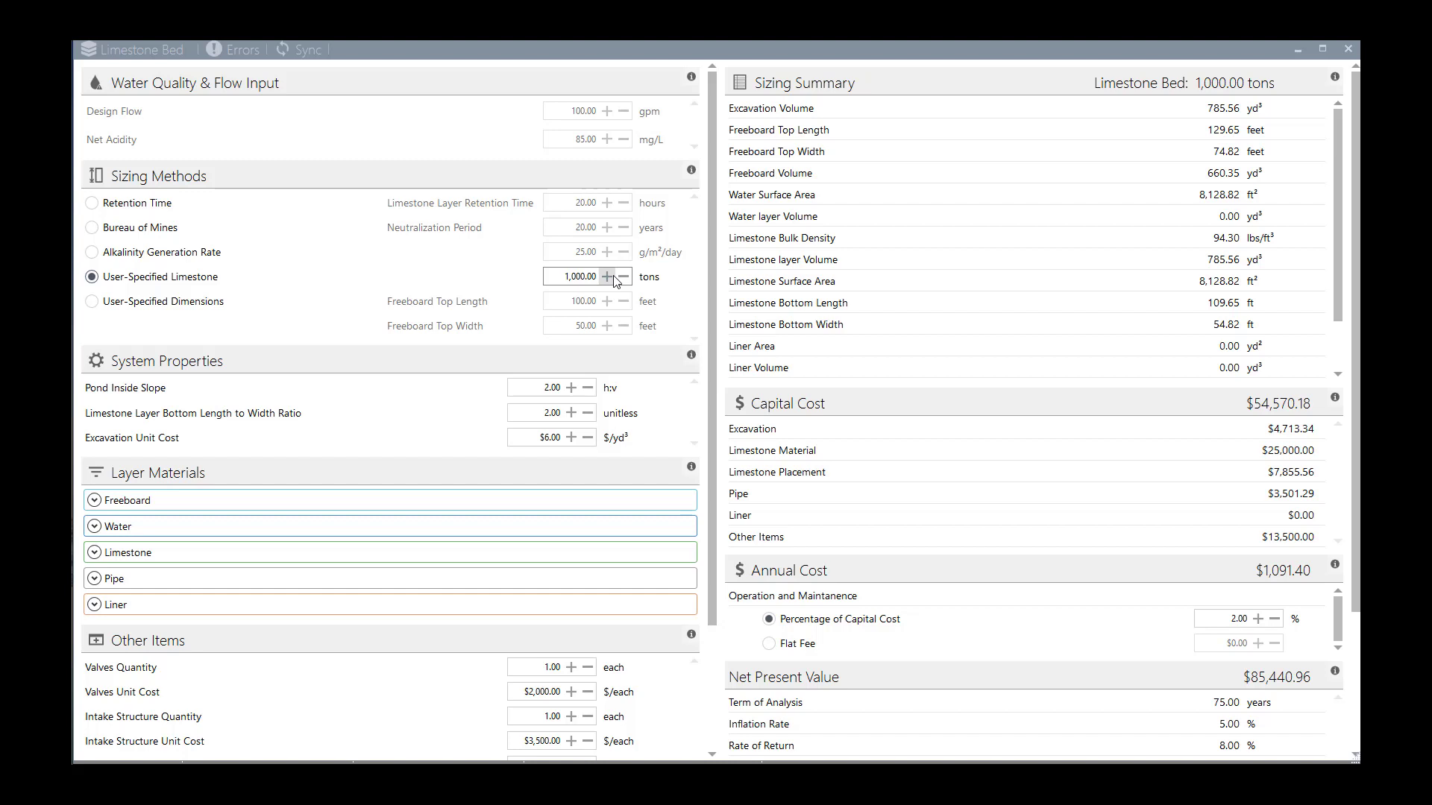
click(92, 303)
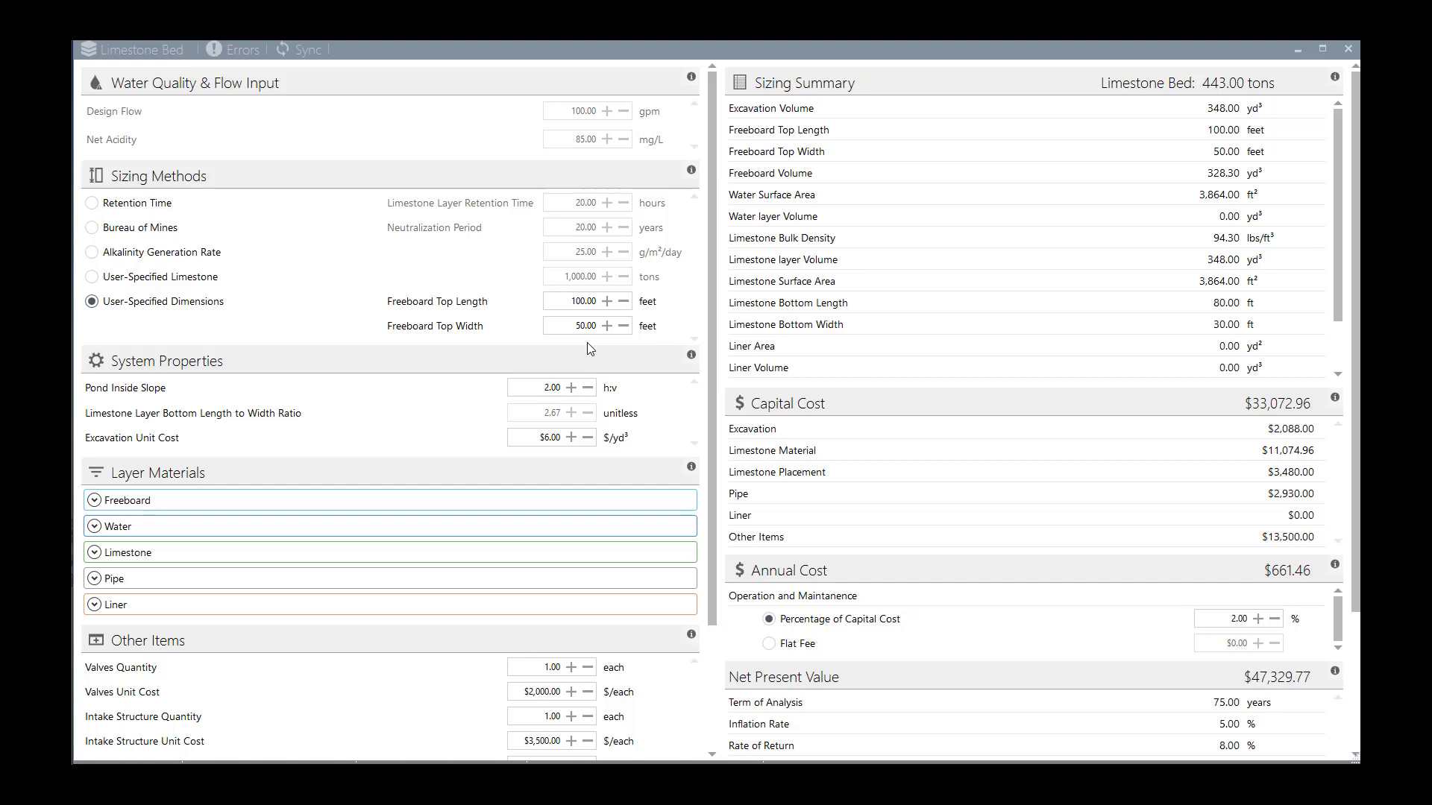
click(91, 228)
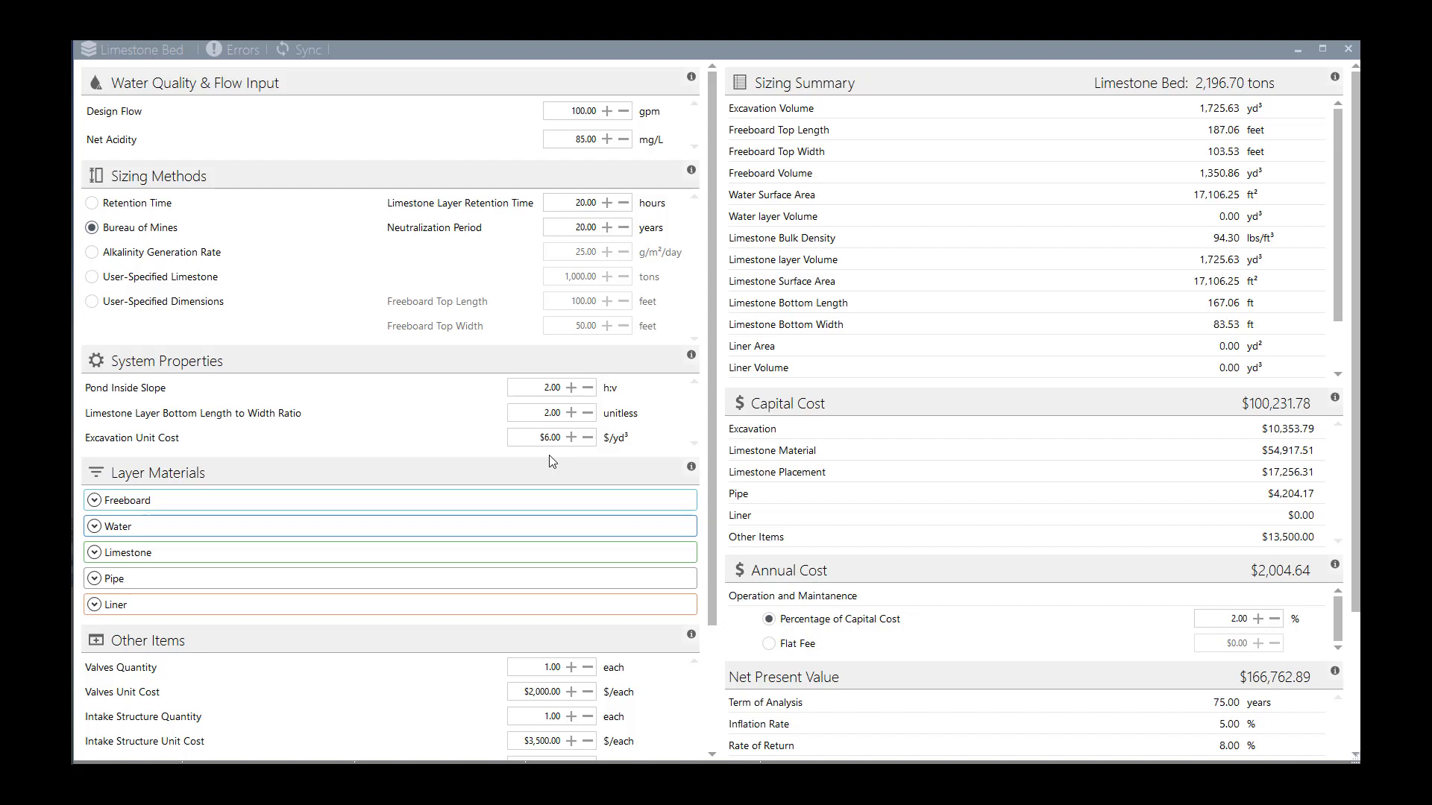
- Raise the limestone layer bottom length to width ratio to 3.50 and restore it to 2.00
click(571, 413)
click(571, 413)
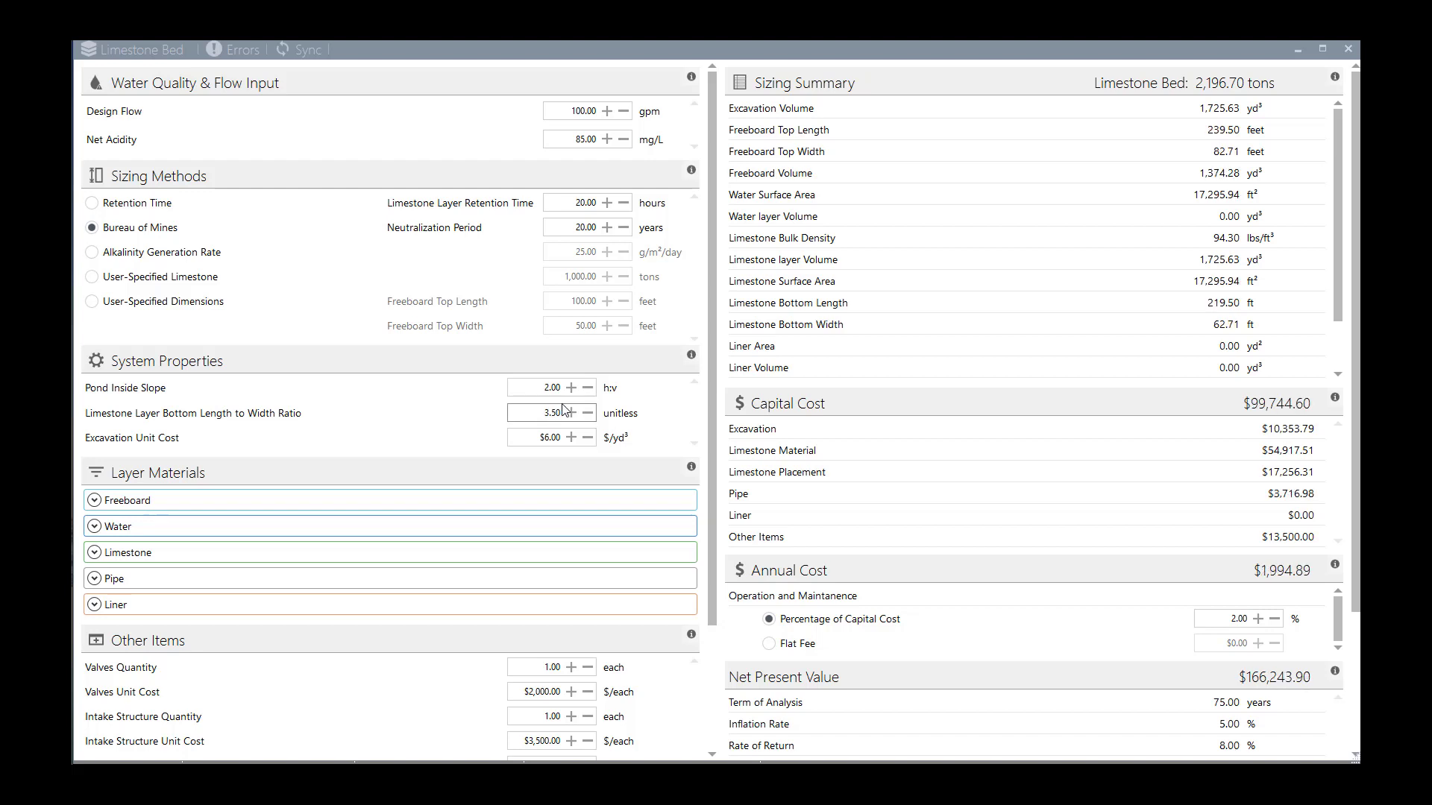
click(588, 413)
click(588, 413)
- Expand the Freeboard and Water layer materials and review their depth settings
scroll(345, 472, down, 1)
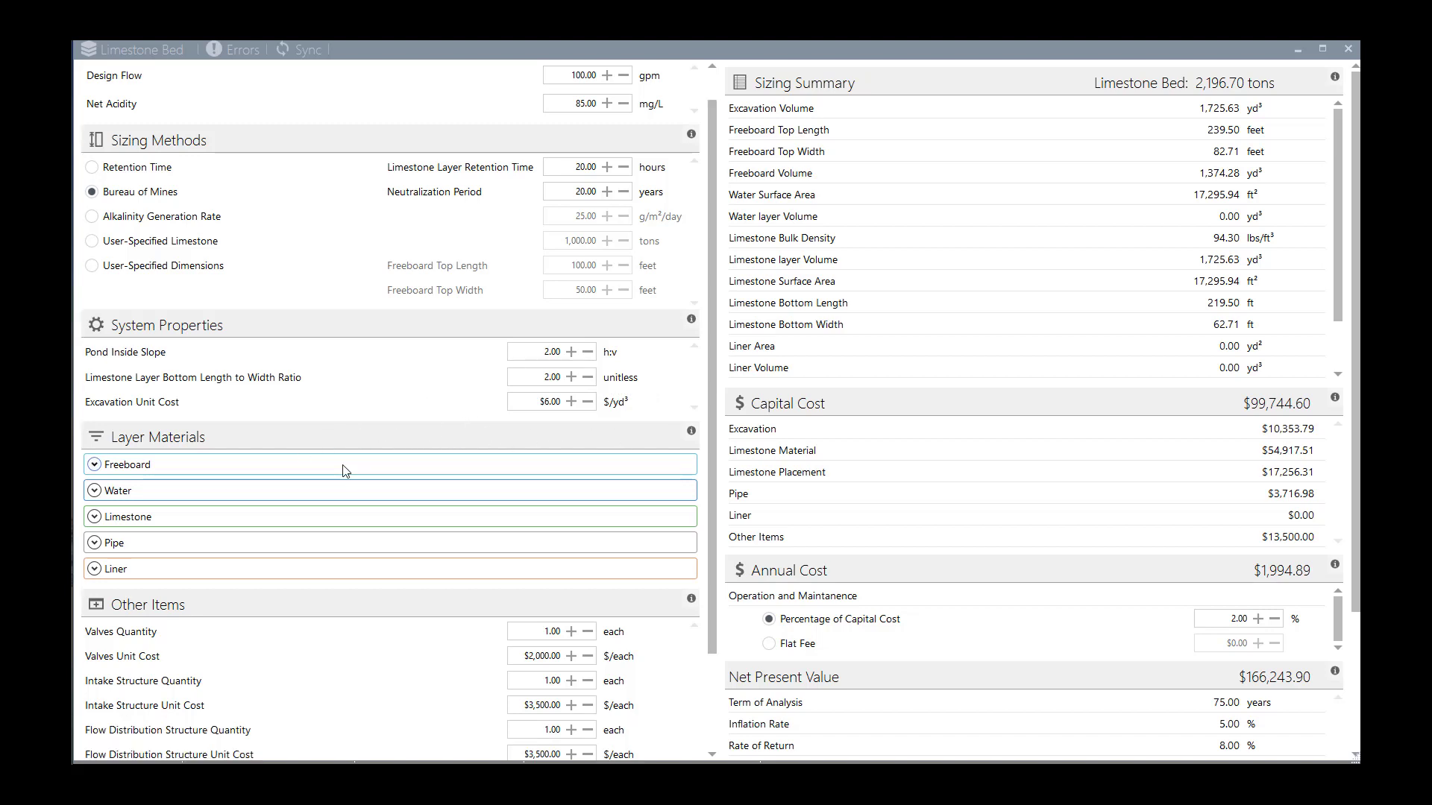
scroll(345, 471, down, 1)
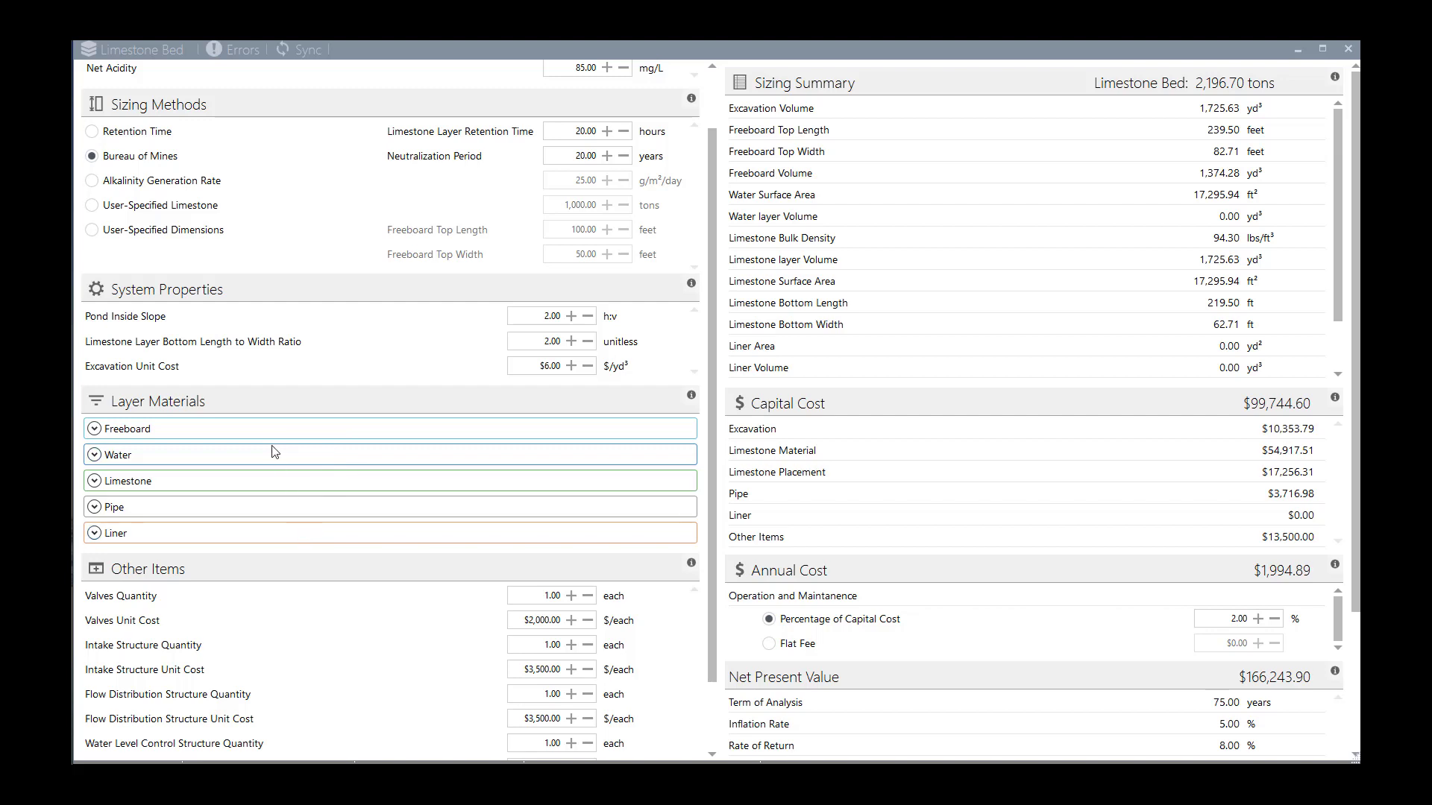
click(95, 429)
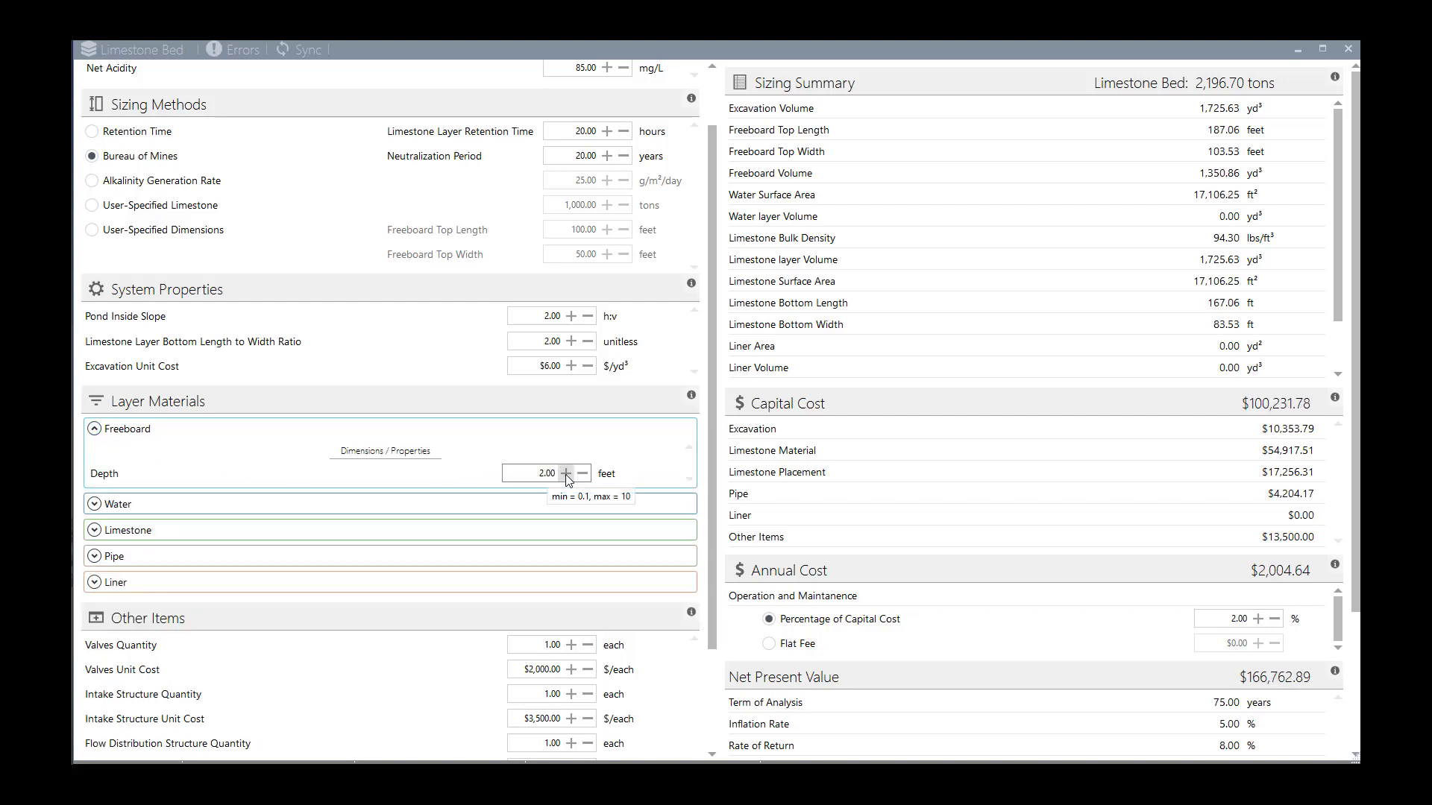
drag(537, 473, 546, 475)
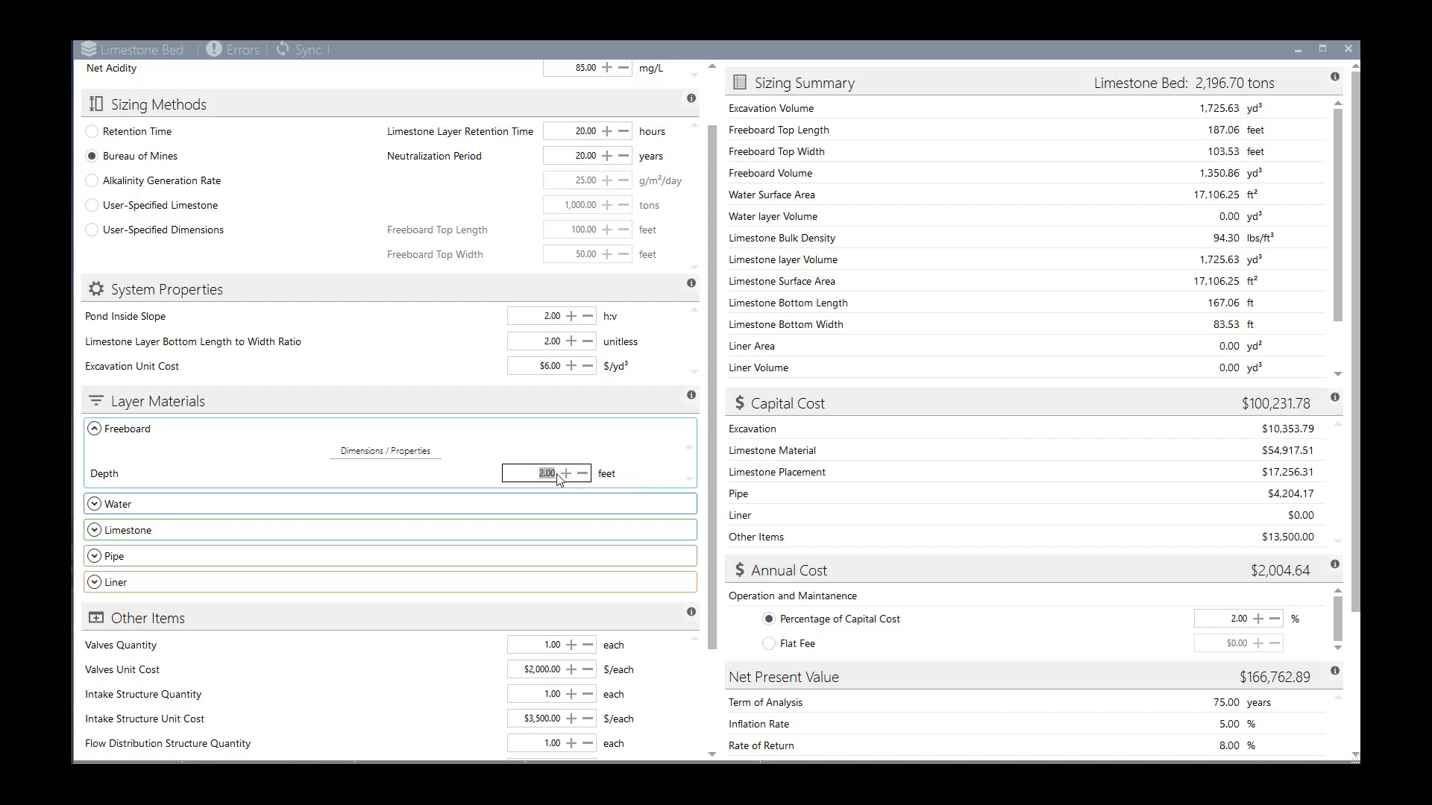
click(474, 476)
click(95, 505)
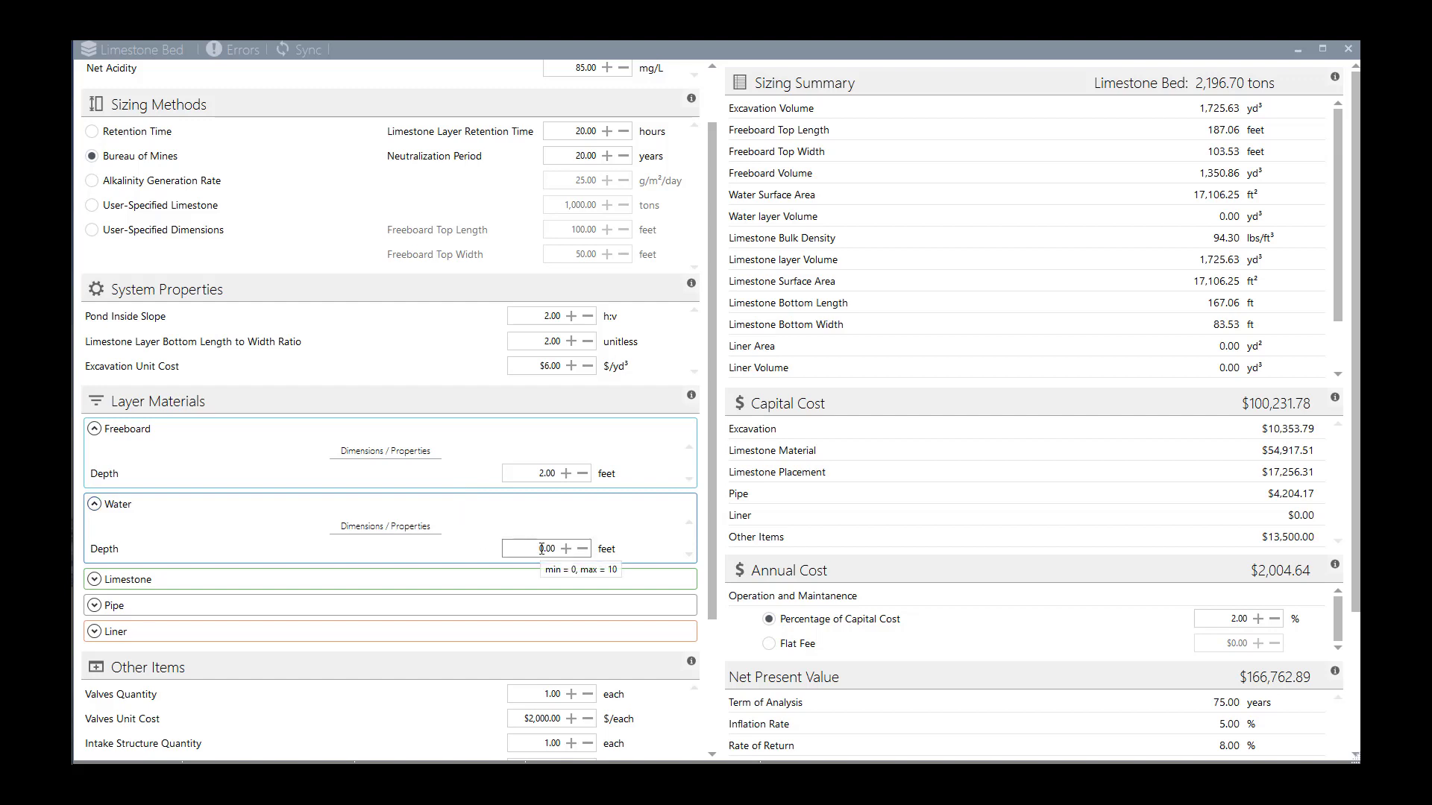
drag(542, 549, 554, 552)
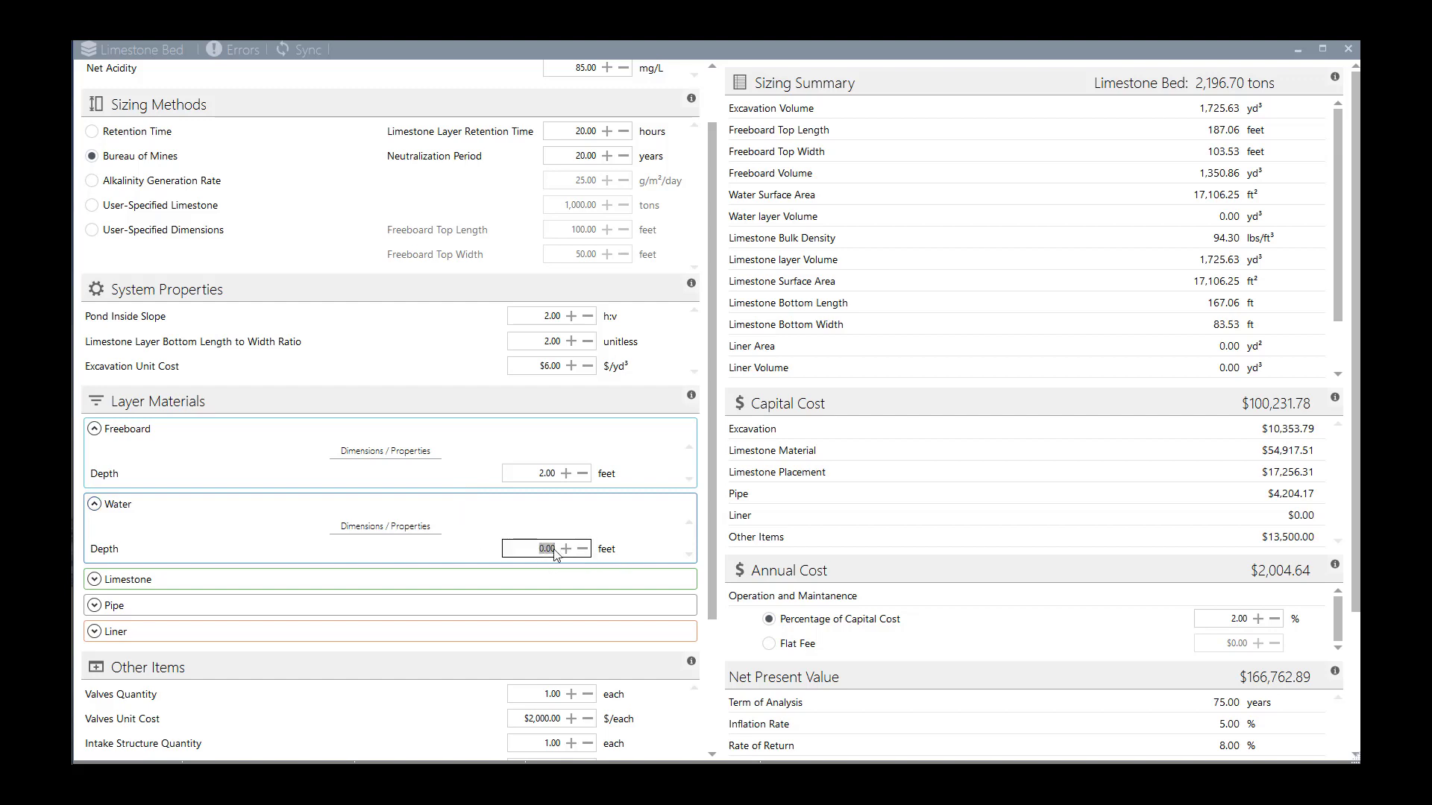
click(464, 543)
- Set the limestone layer's downstream depth to 4.00 feet and collapse its settings
click(95, 579)
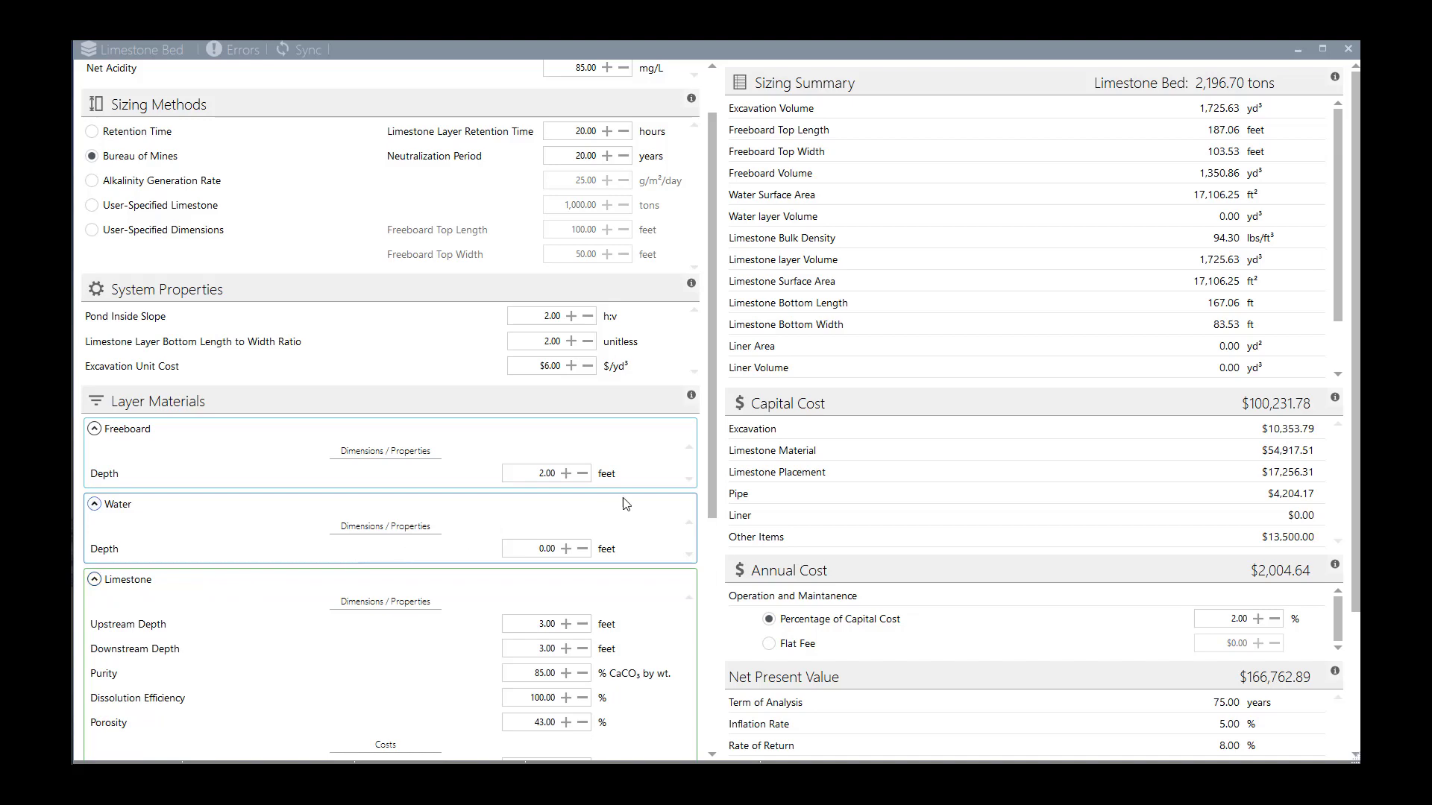
drag(712, 453, 718, 604)
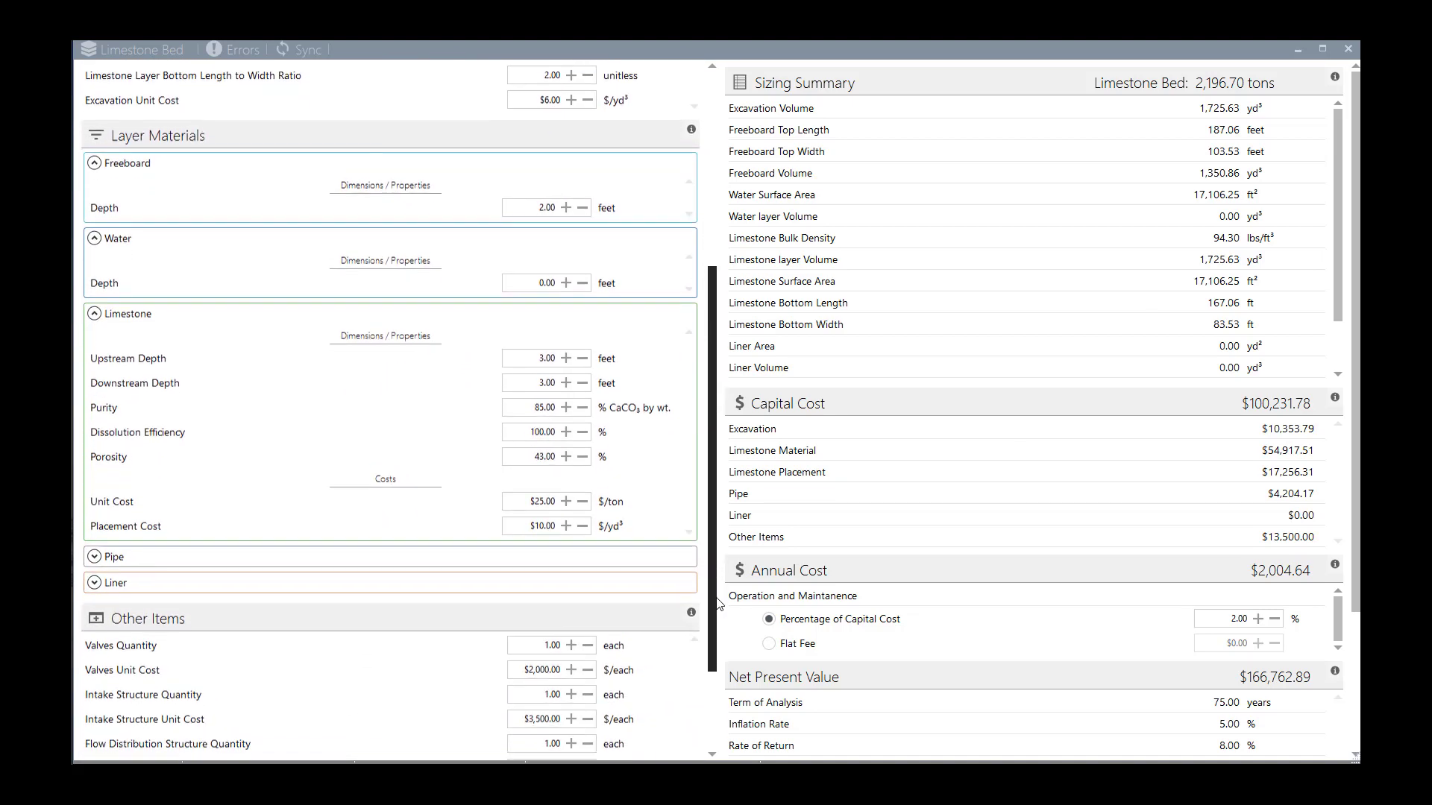
click(542, 384)
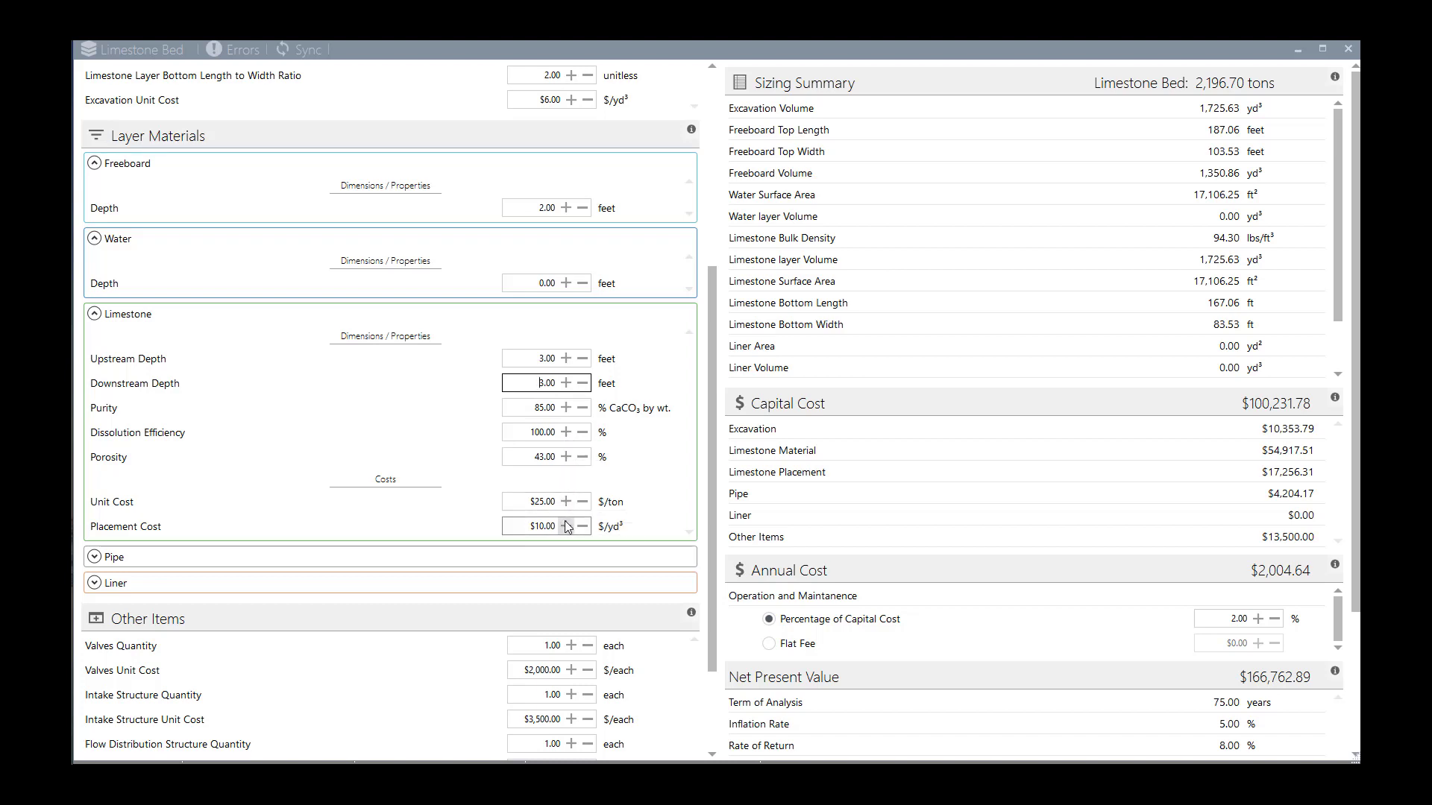
click(566, 384)
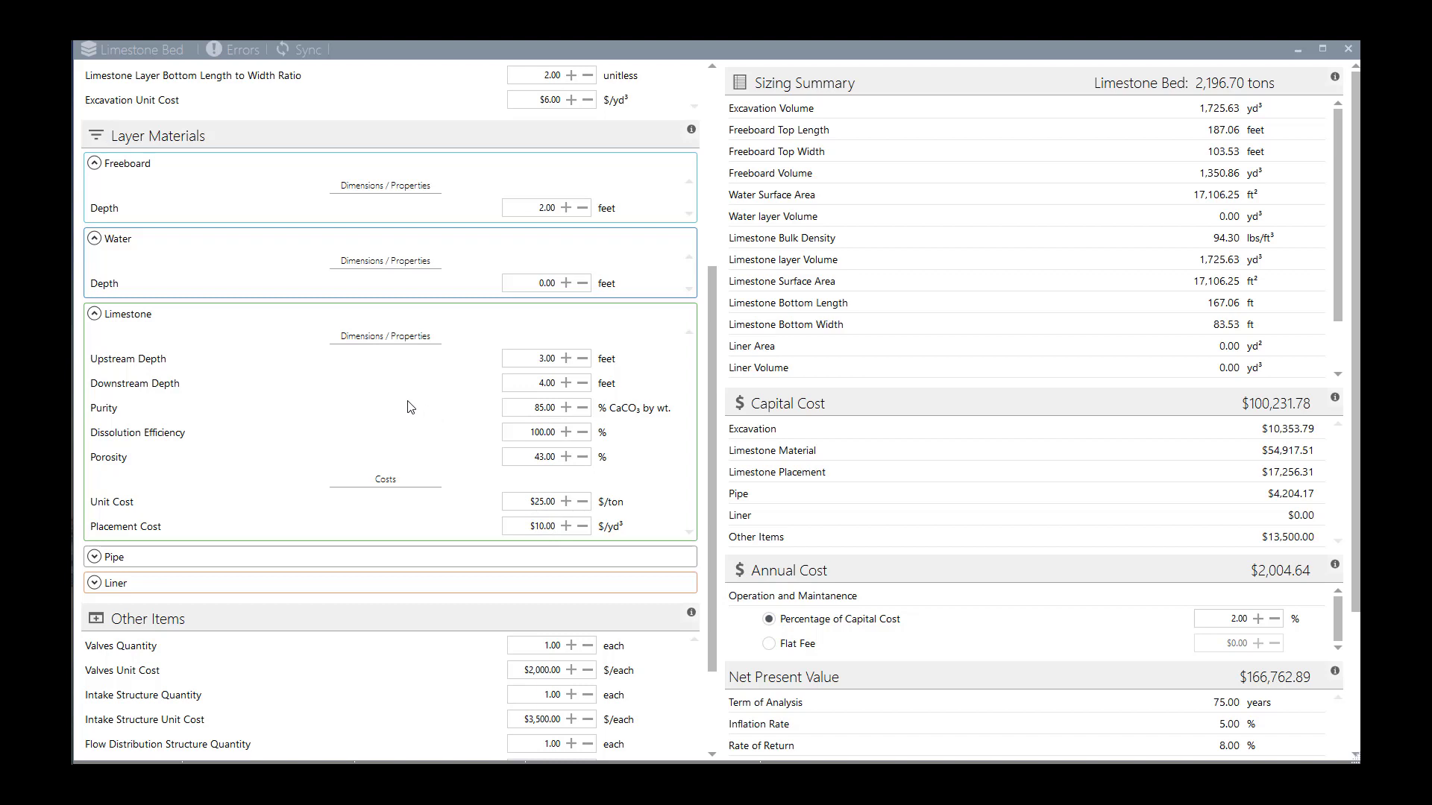
click(96, 316)
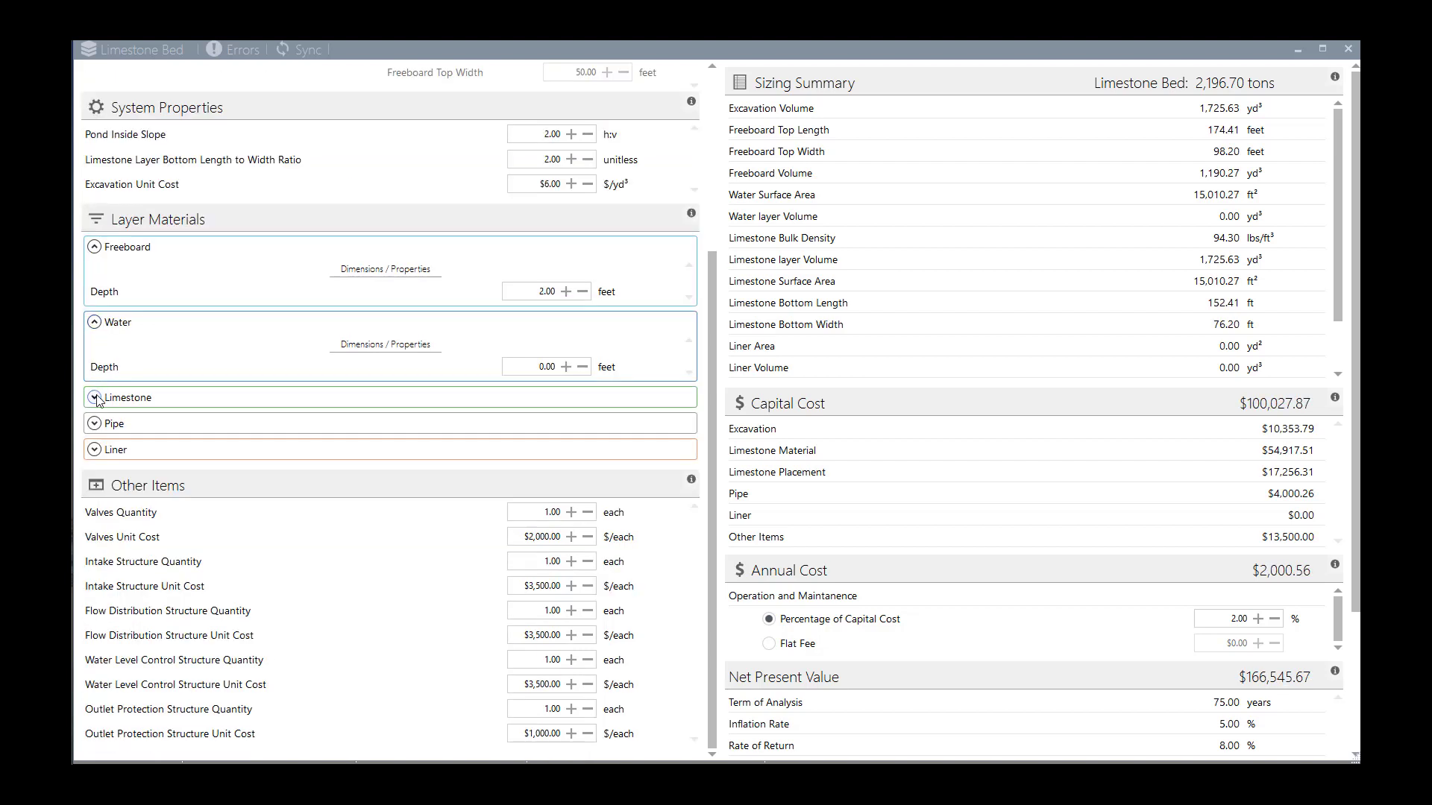
- Expand the Pipe layer settings, enable the User-Specified Piping Layout option and activate the first custom pipe name field
click(95, 423)
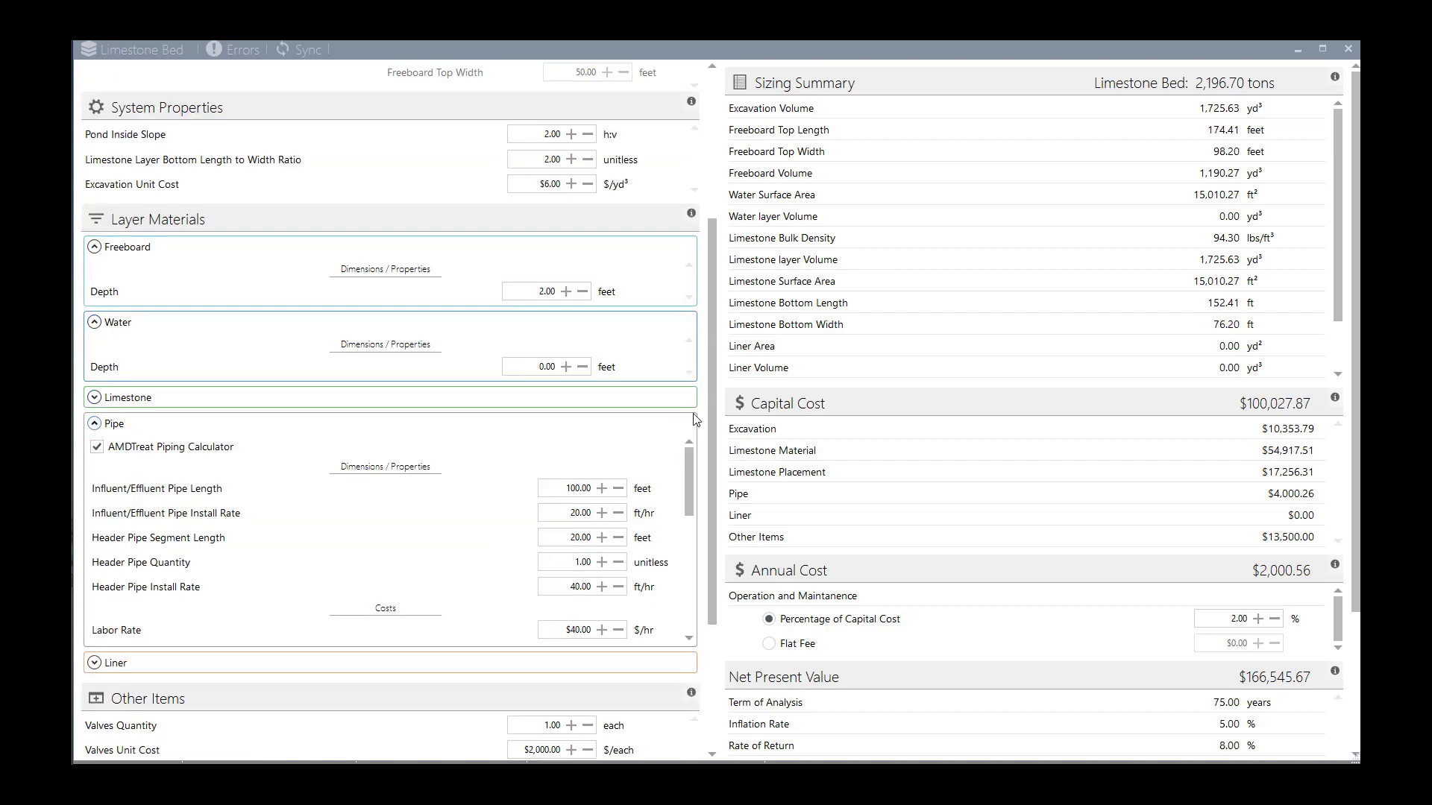
drag(713, 408, 718, 486)
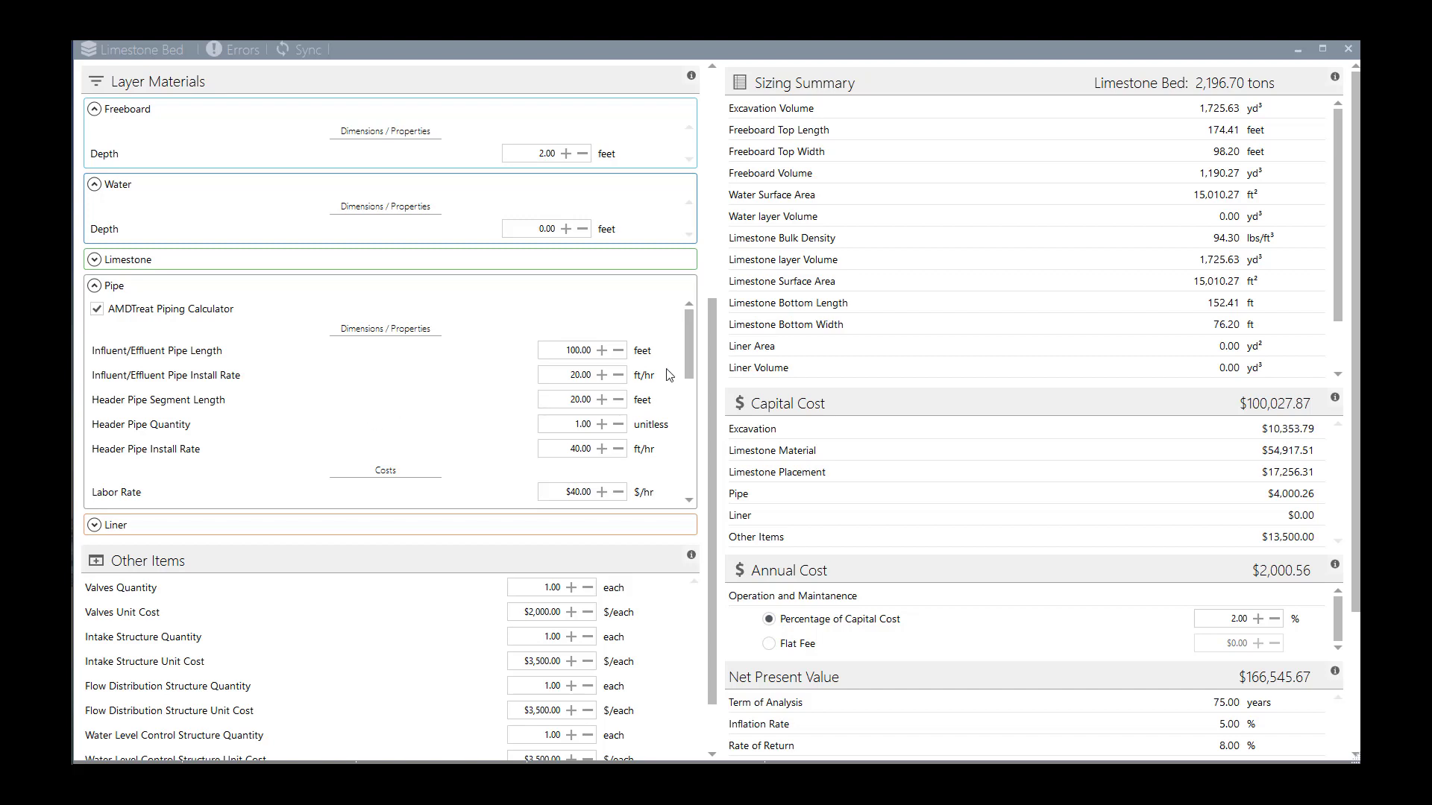
scroll(689, 356, down, 5)
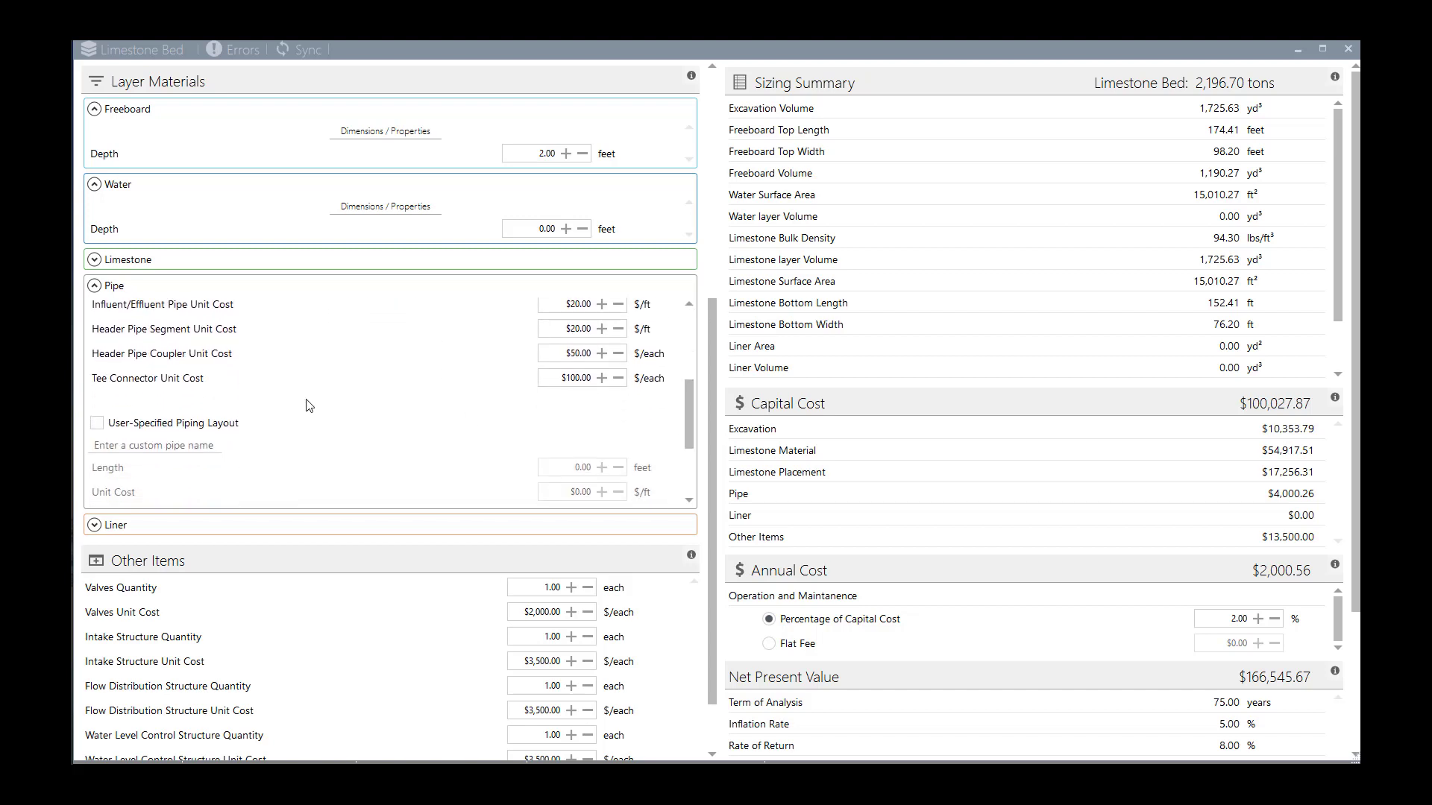
click(110, 419)
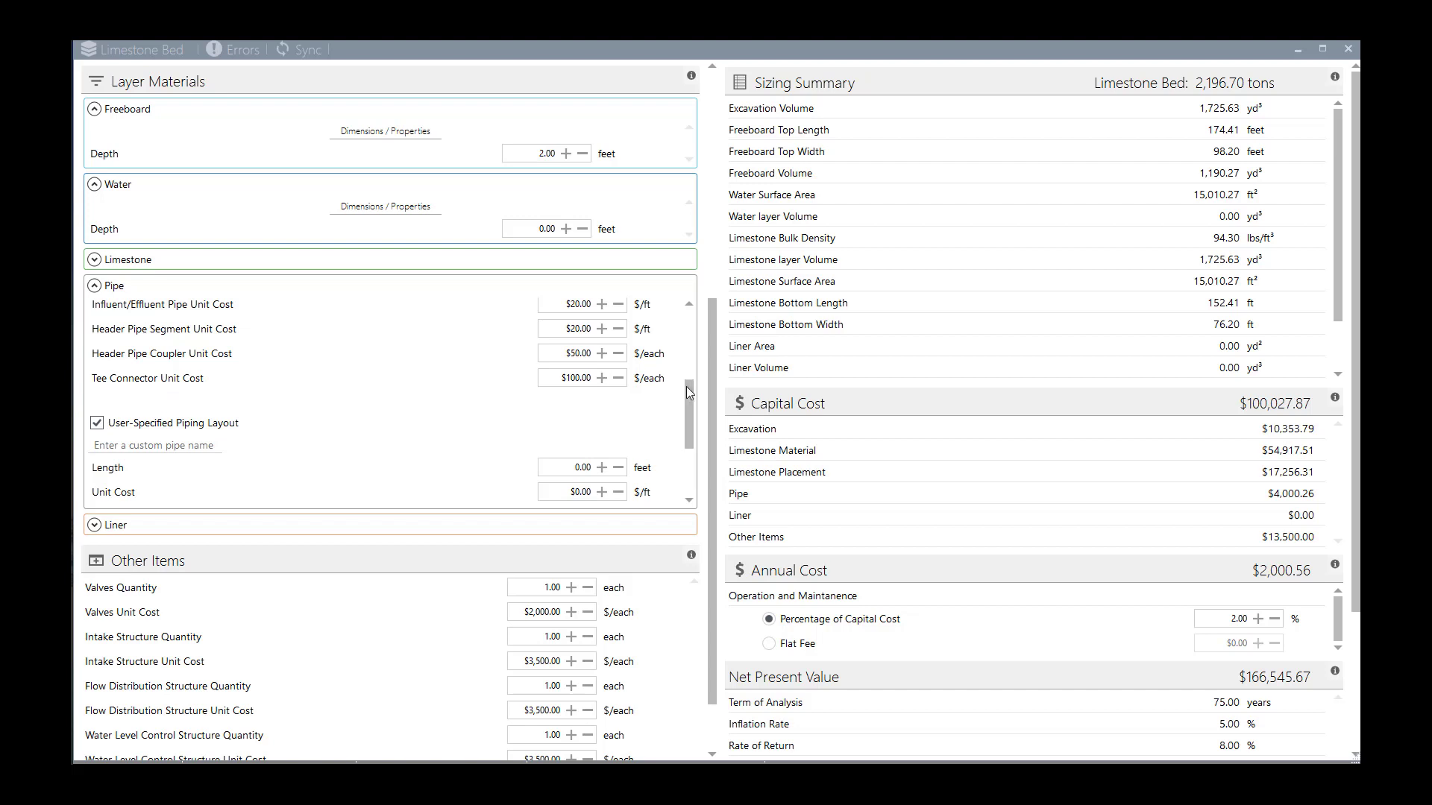
drag(687, 390, 690, 423)
click(101, 369)
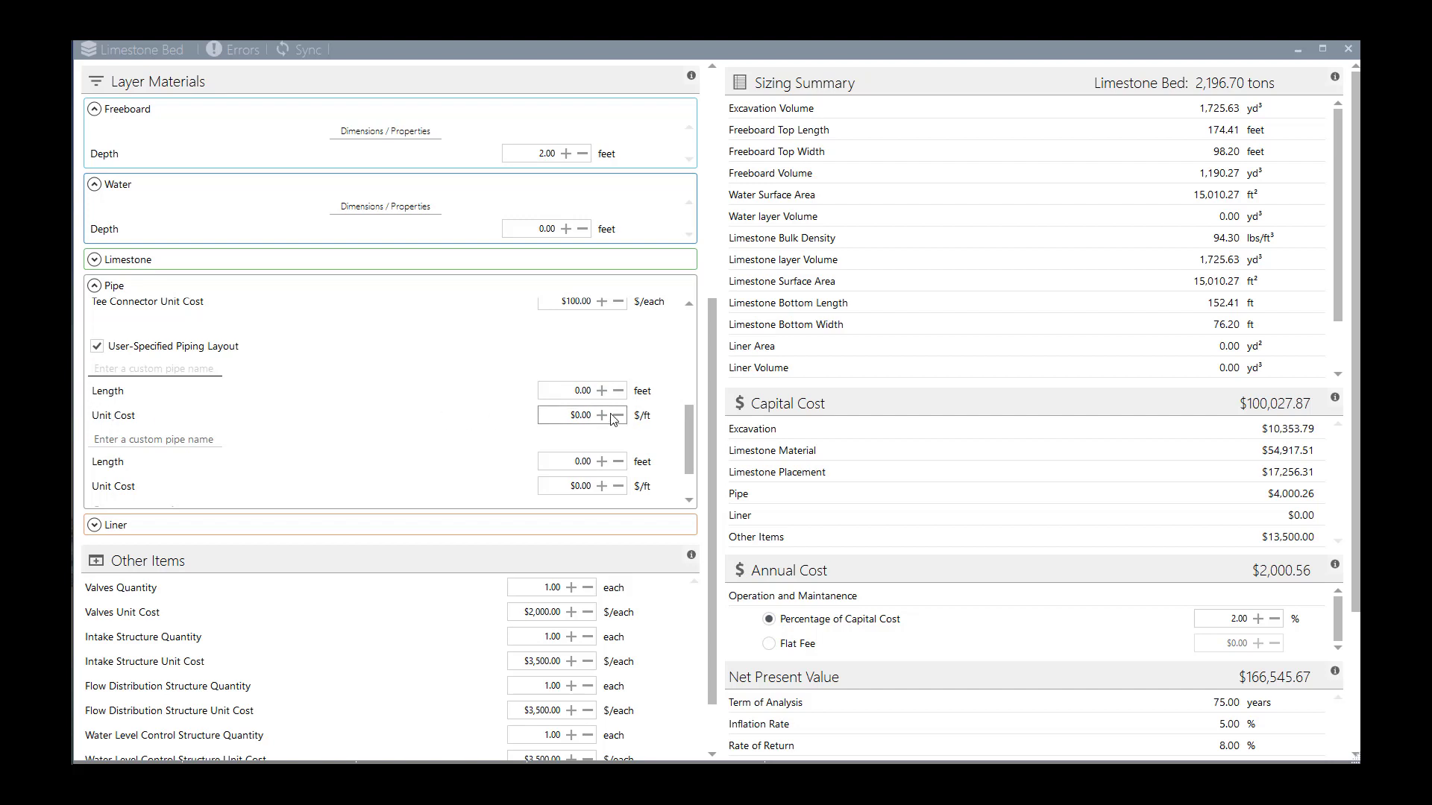
- Disable the User-Specified Piping Layout, set the influent/effluent pipe length to 250.00 feet and collapse the Pipe settings
click(96, 348)
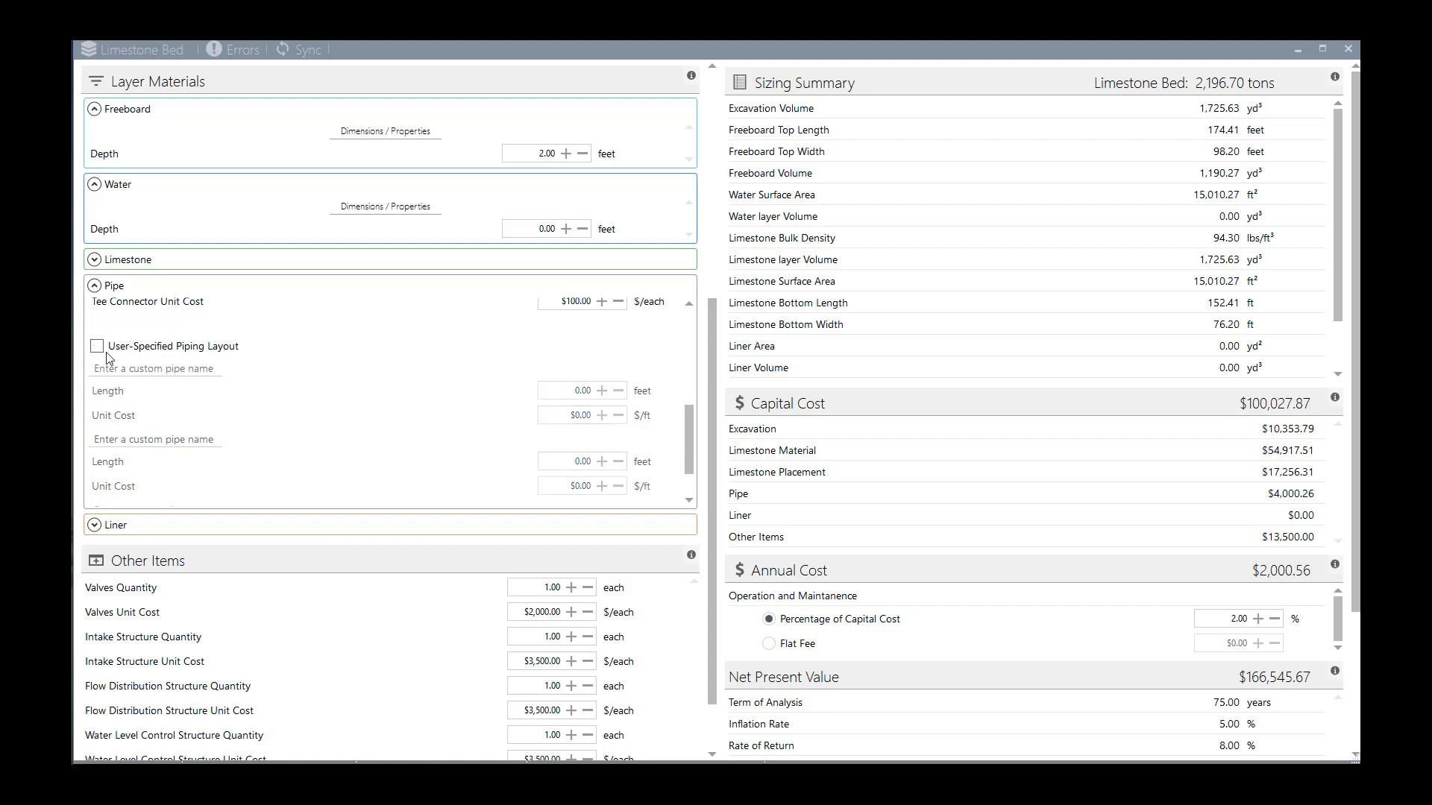
drag(688, 424, 654, 326)
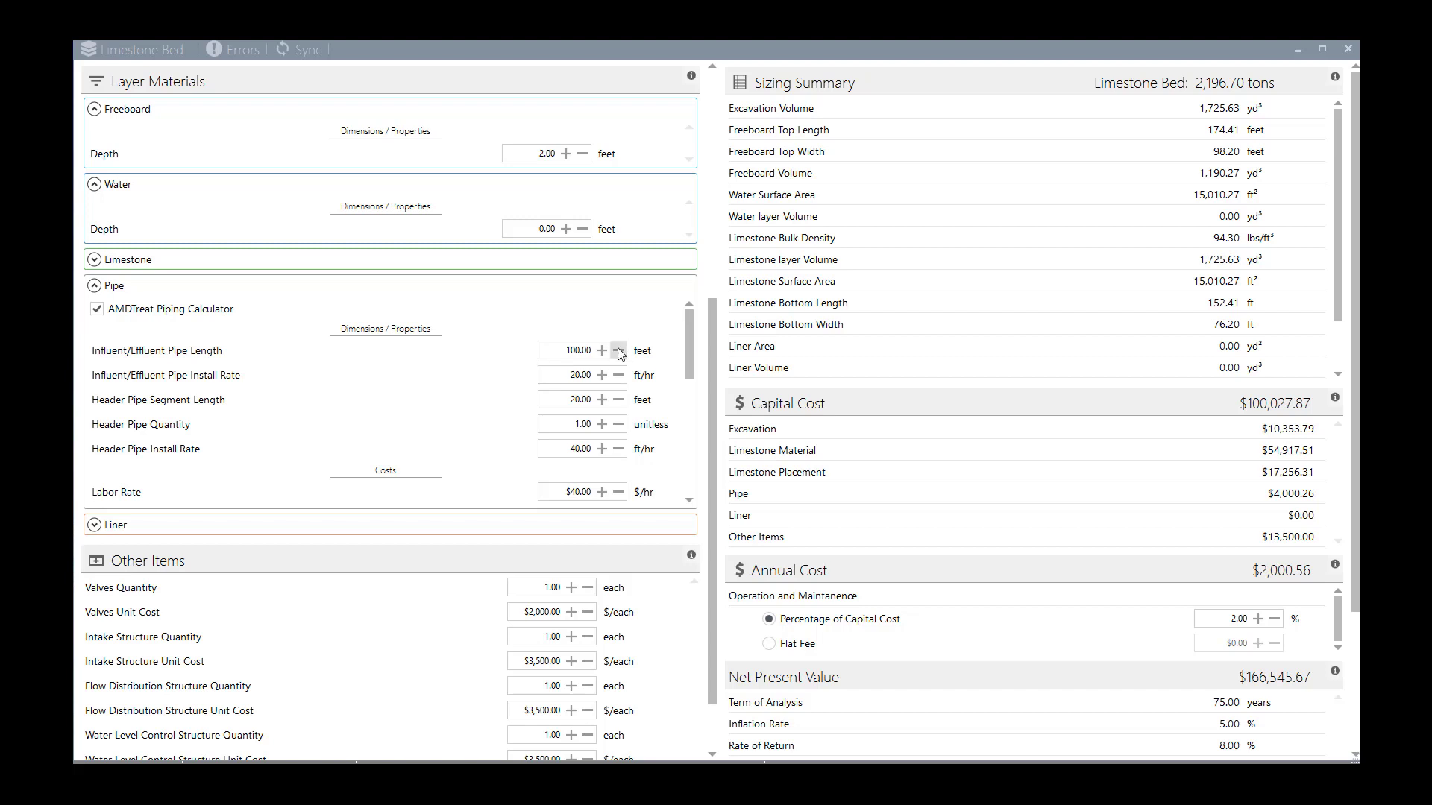
click(567, 350)
click(502, 361)
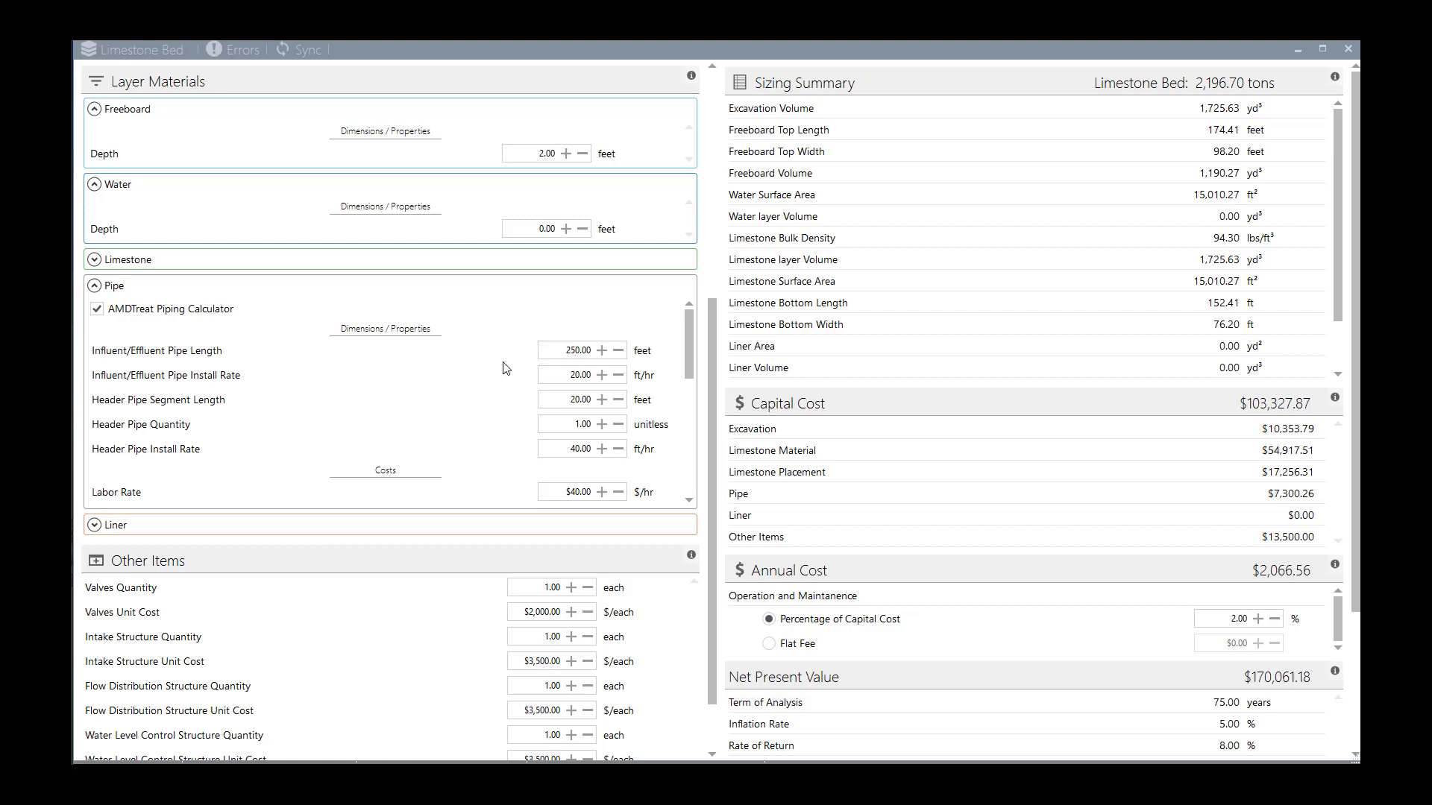
click(95, 286)
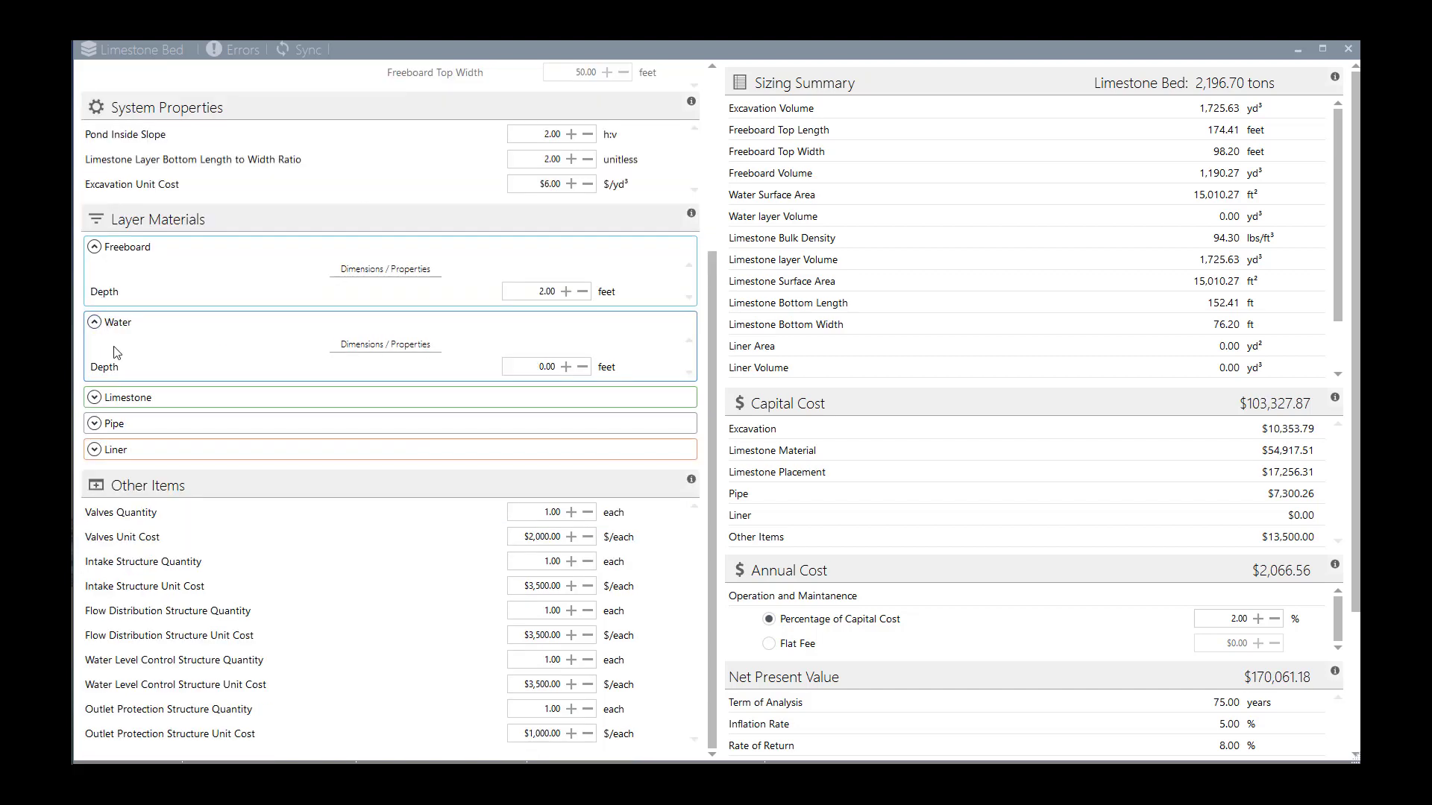
- Expand the Liner layer settings and choose the Synthetic liner
click(94, 450)
scroll(712, 430, down, 3)
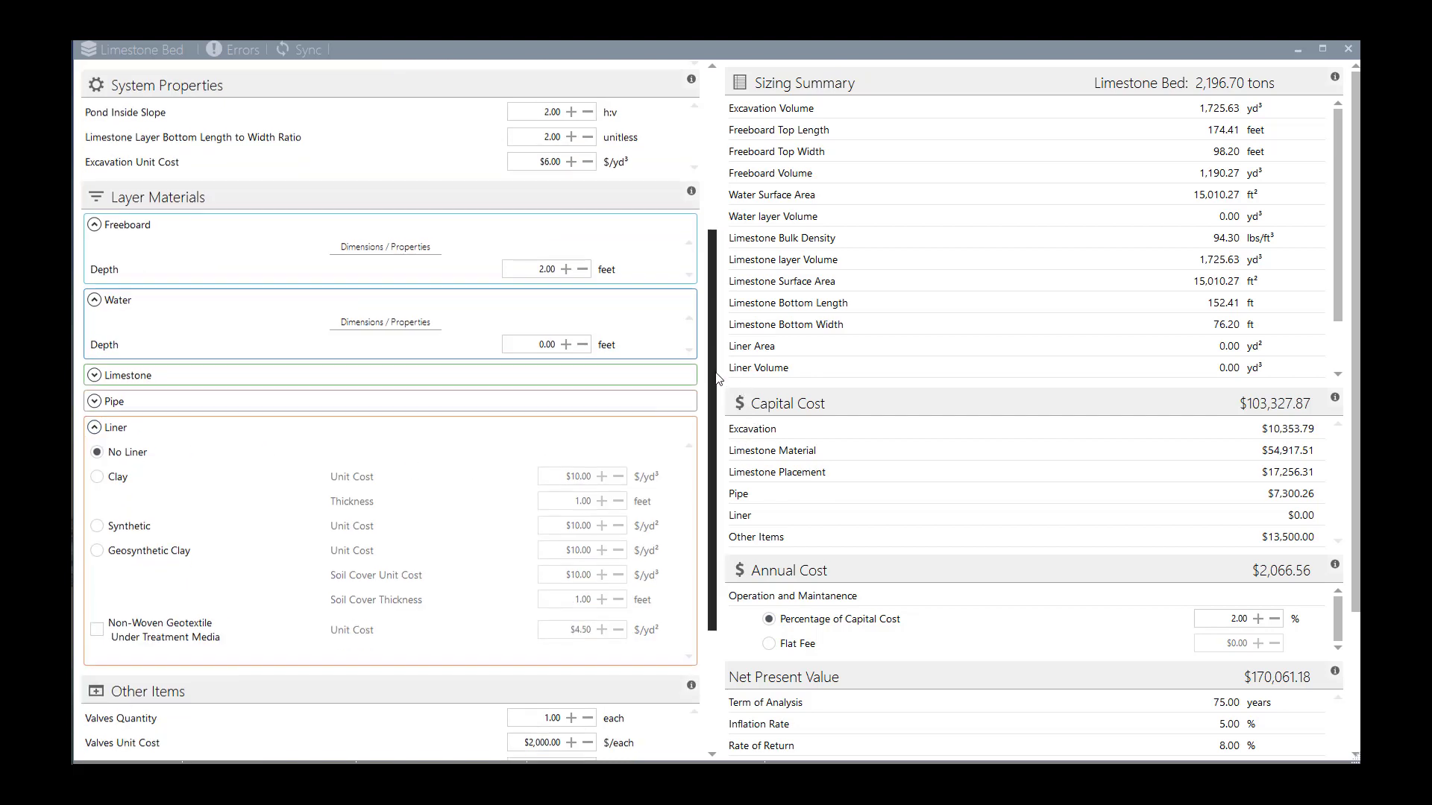
scroll(713, 430, down, 2)
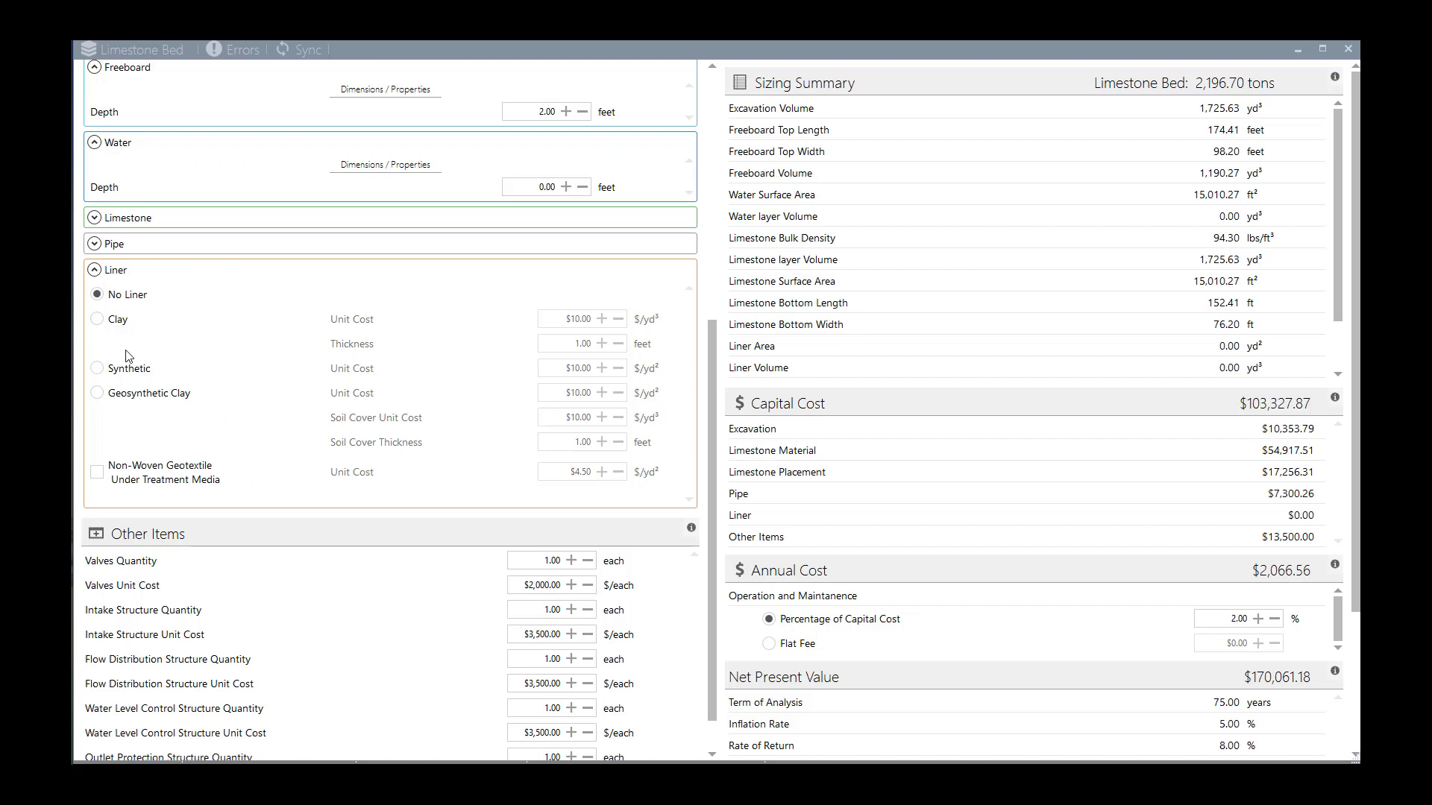
click(96, 369)
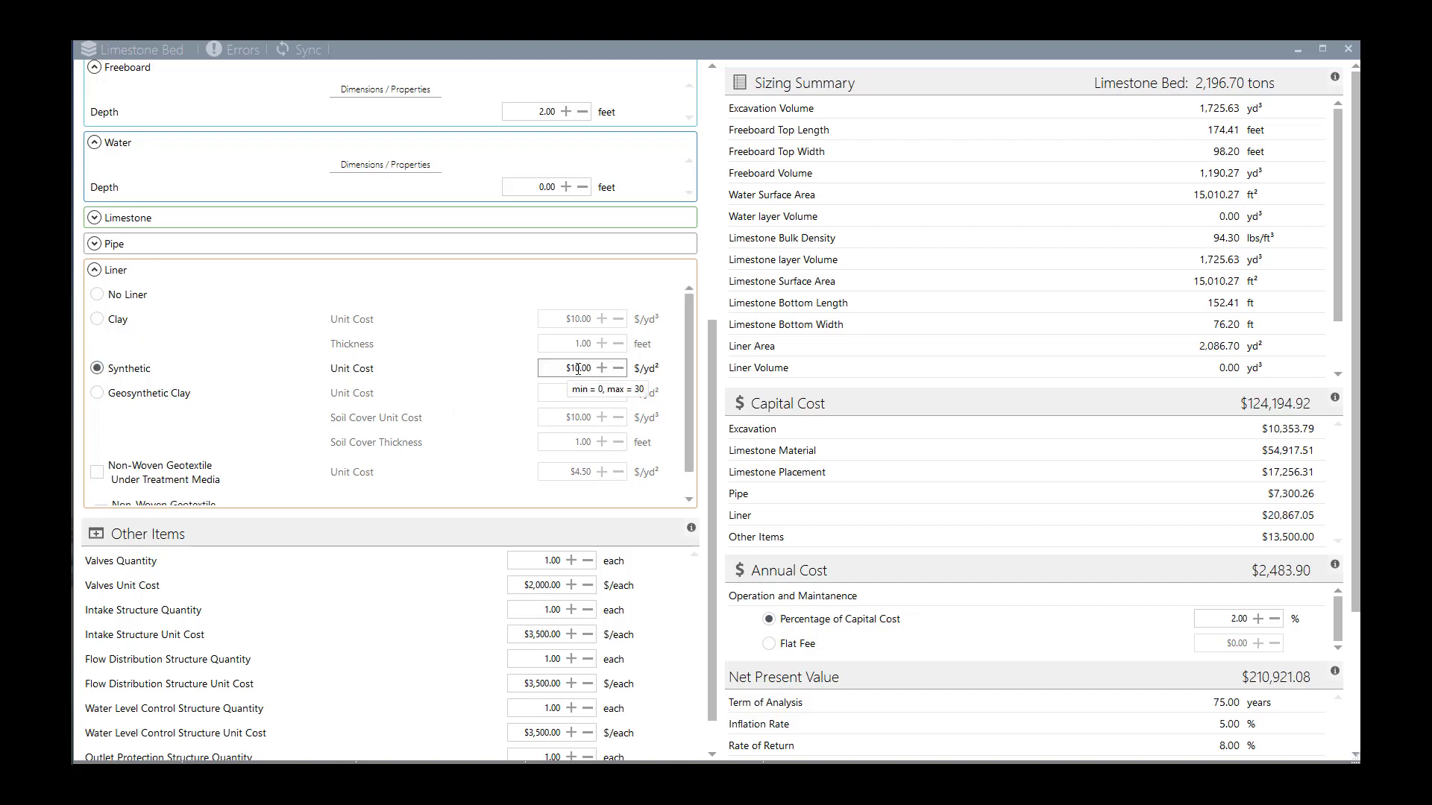
- Add non-woven geotextile under the treatment media and the synthetic liner, lower its unit cost by one increment, and collapse the Liner settings
drag(690, 394, 691, 416)
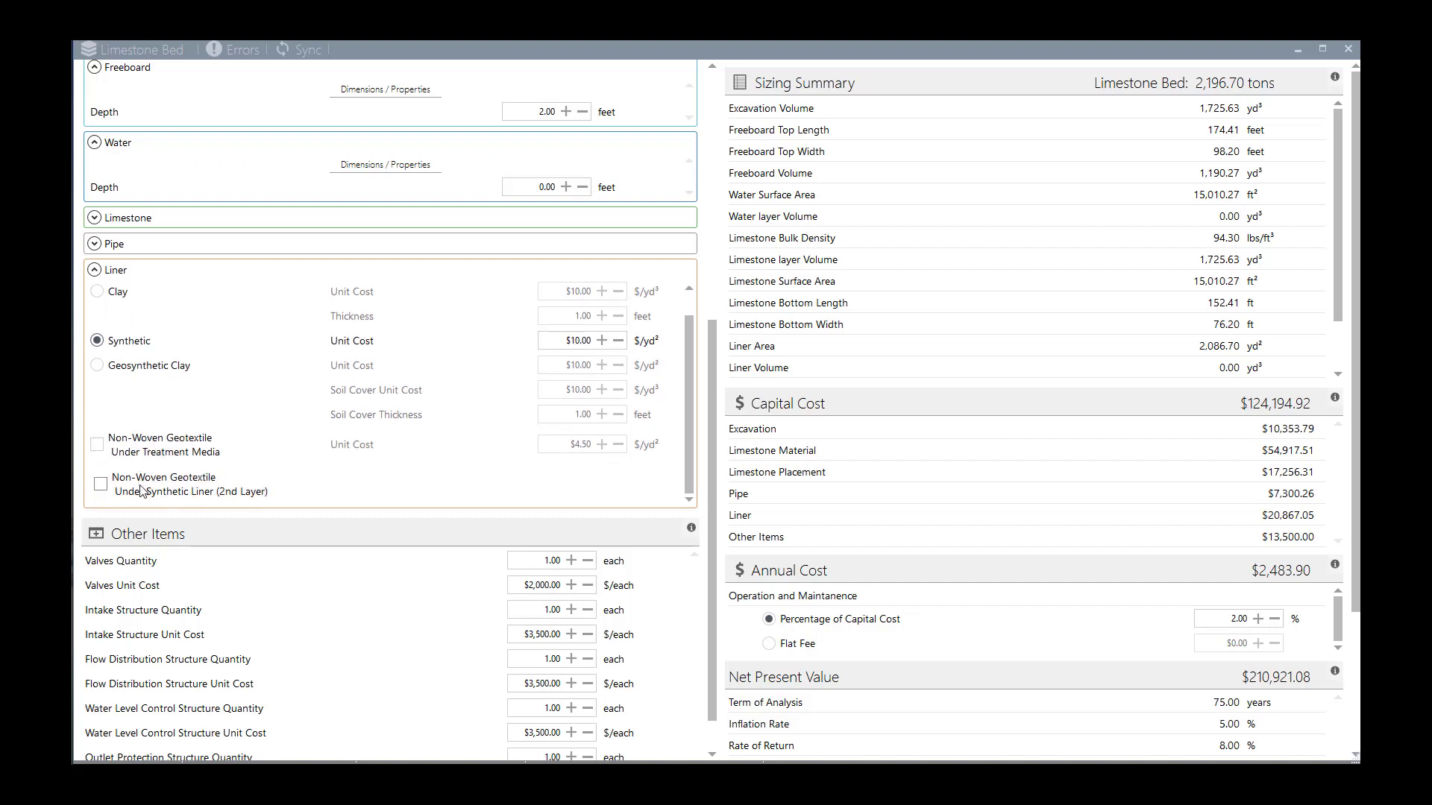
click(102, 486)
click(98, 446)
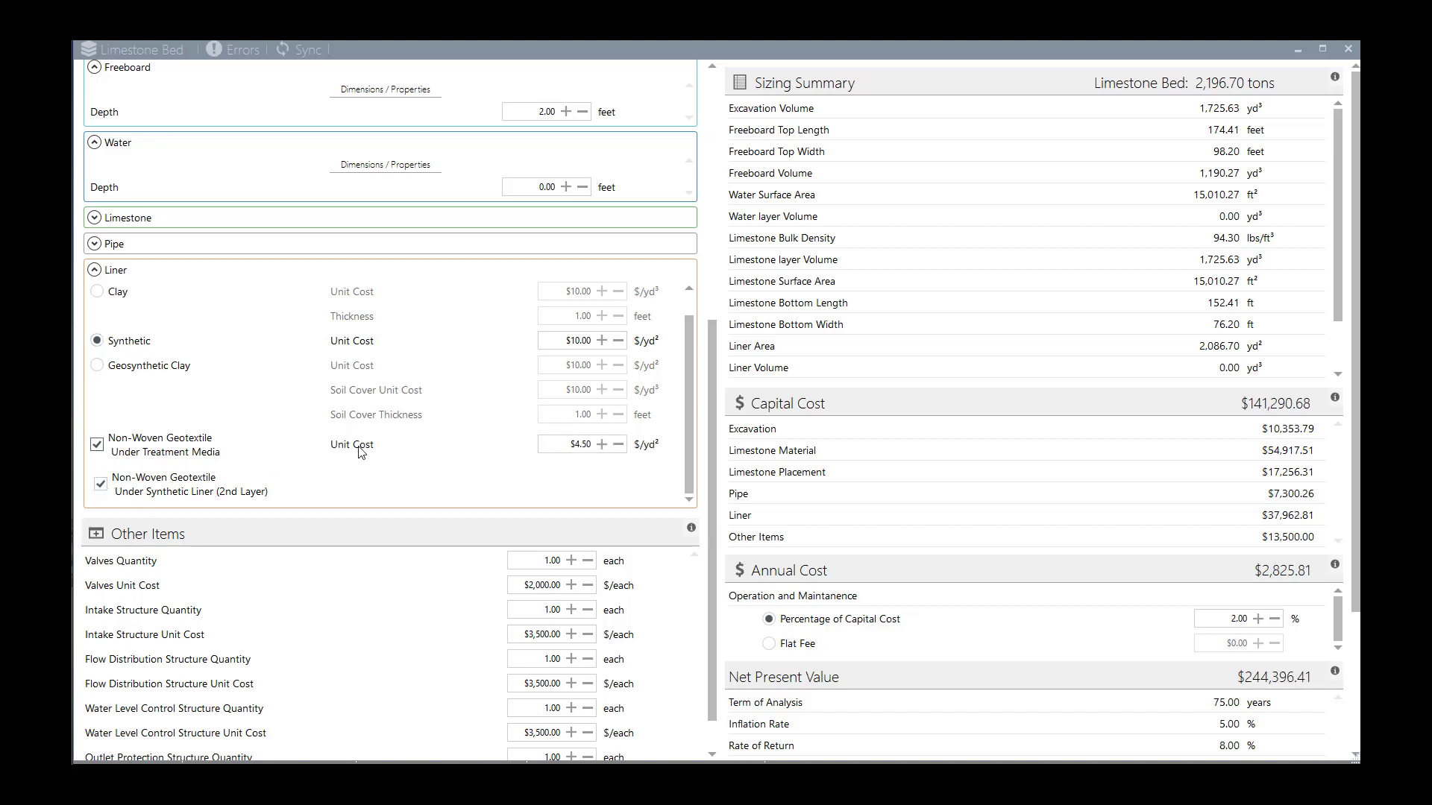
click(617, 445)
click(95, 271)
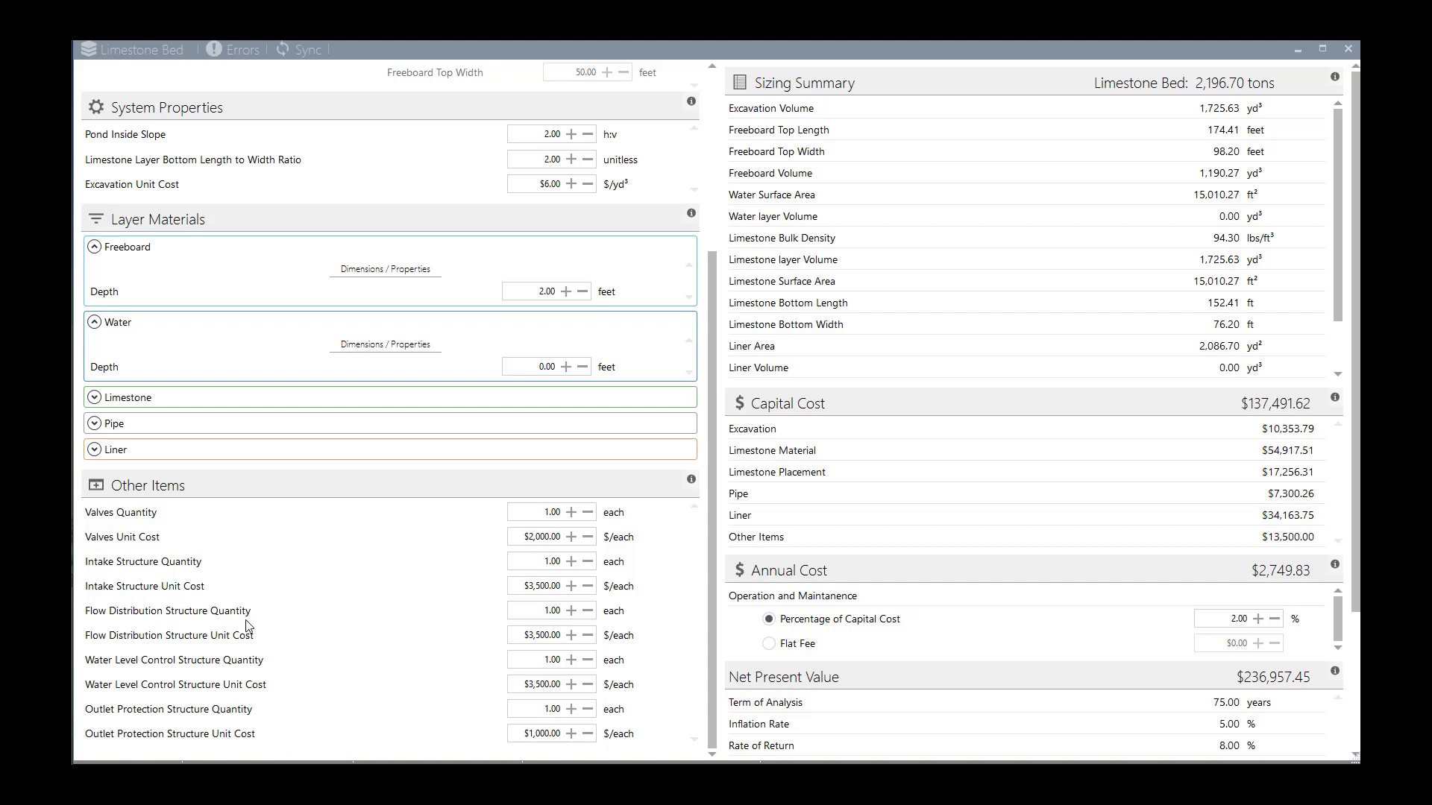
- Set the Flow Distribution Structure quantity to 0.00 and review the sizing summary and cost sections
click(588, 612)
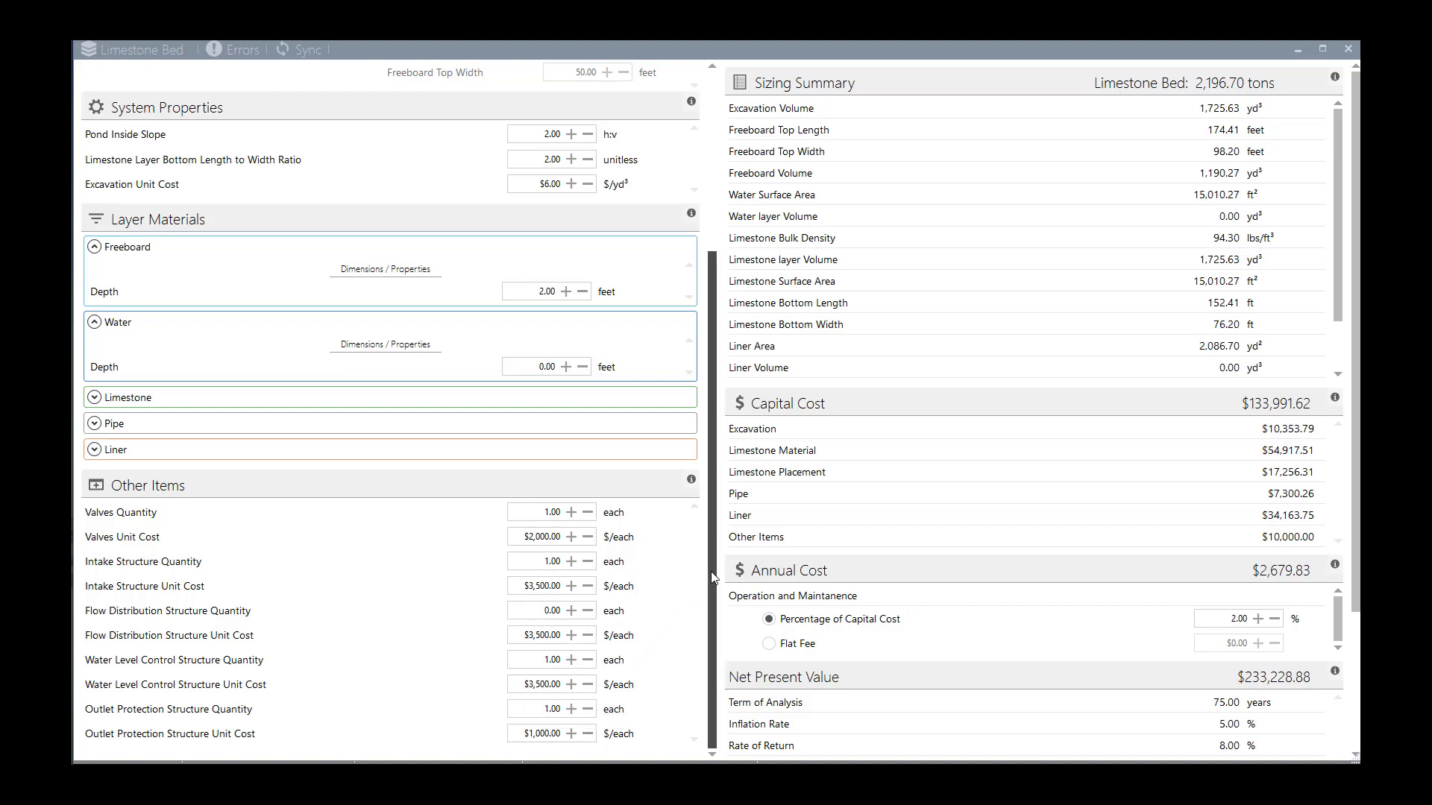
drag(710, 571, 712, 359)
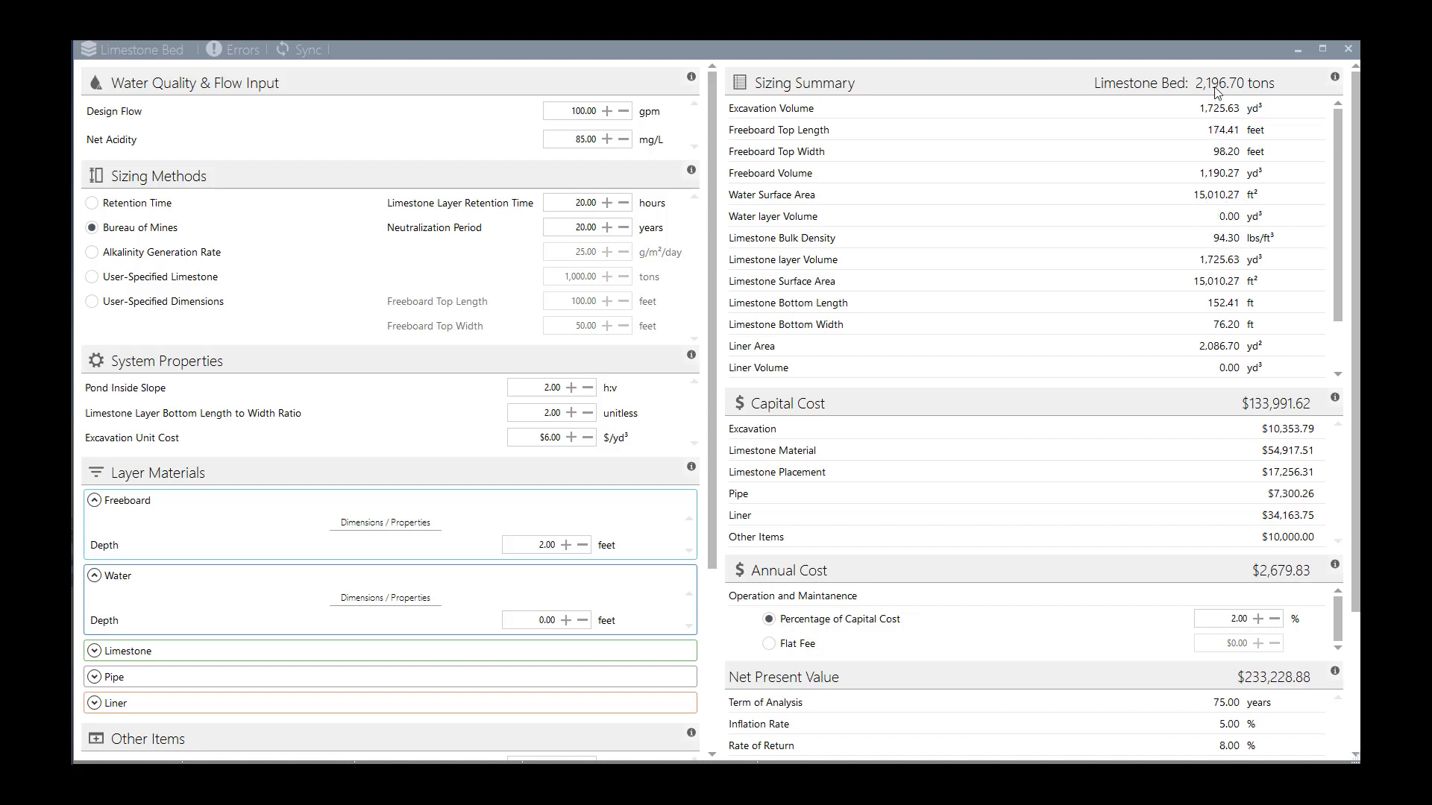
mouse_move(1215, 93)
scroll(1245, 373, down, 3)
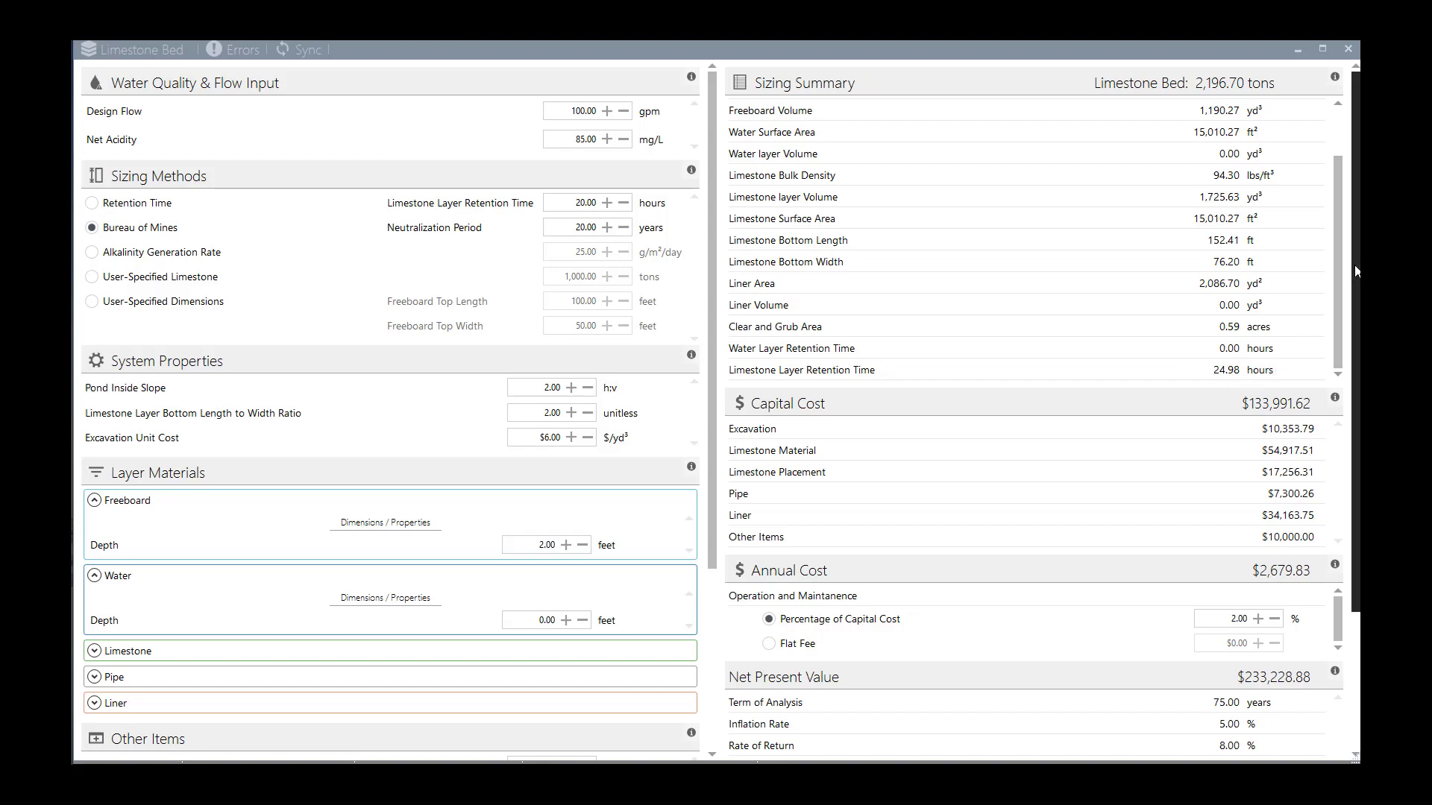
drag(1354, 265, 1357, 385)
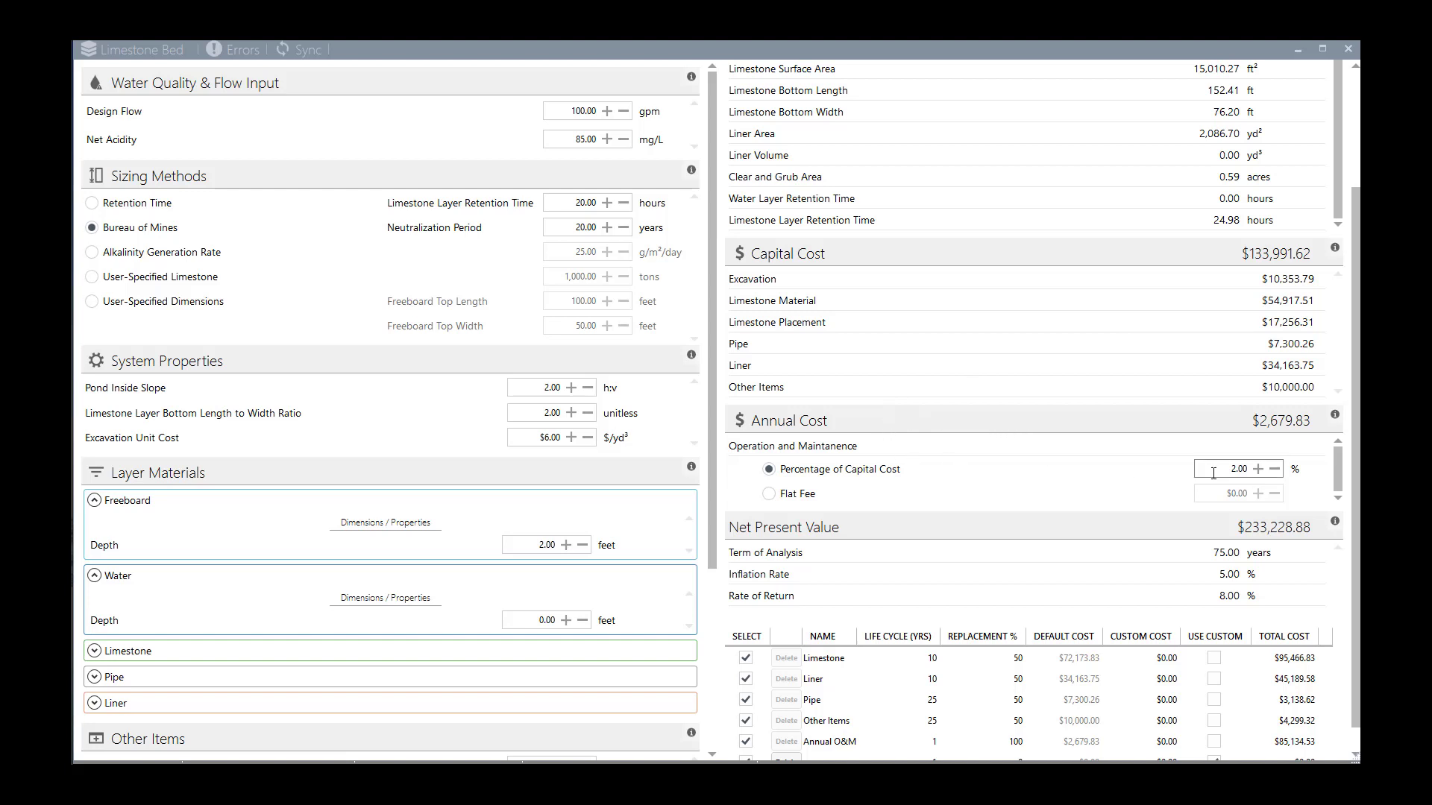
- Try the Flat Fee option for operation and maintenance and restore Percentage of Capital Cost
click(769, 494)
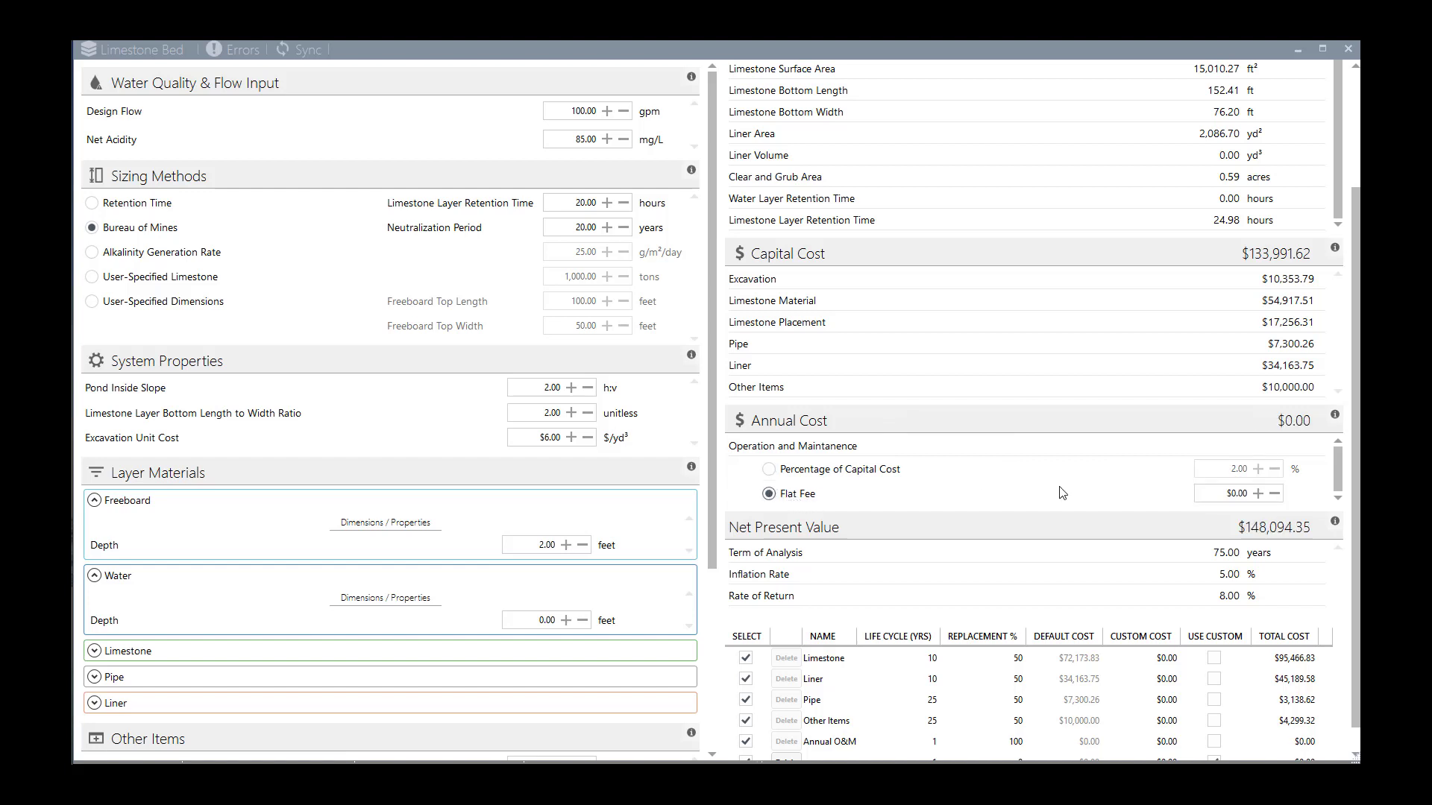
click(1232, 492)
click(769, 471)
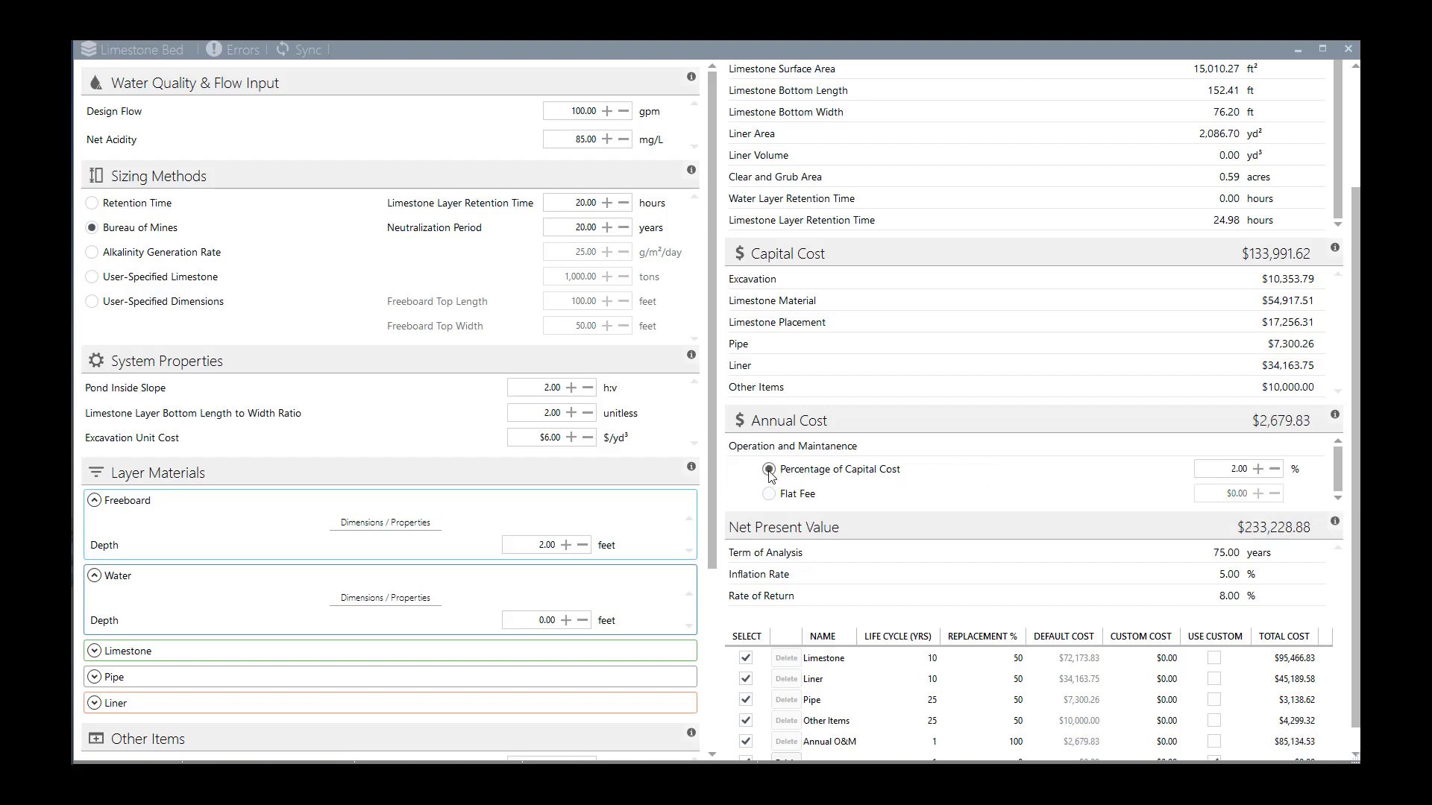
- Set the annual operation and maintenance cost to 5.00% of the capital cost
click(1258, 469)
click(1258, 469)
click(1257, 470)
click(1124, 471)
scroll(1354, 451, down, 1)
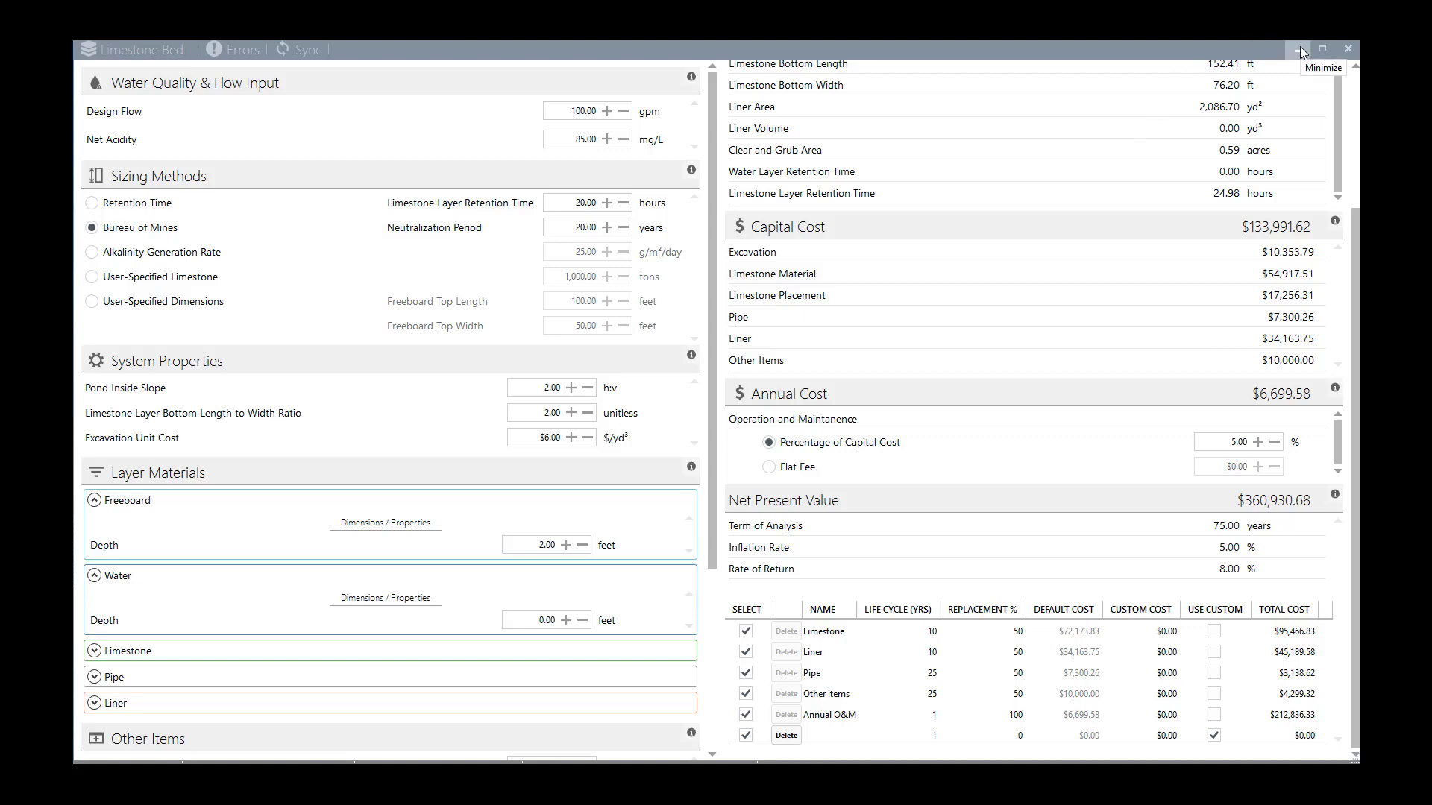
- Close the Limestone Bed module, view the project's Net Present Value settings and reopen the Limestone Bed module
click(1348, 50)
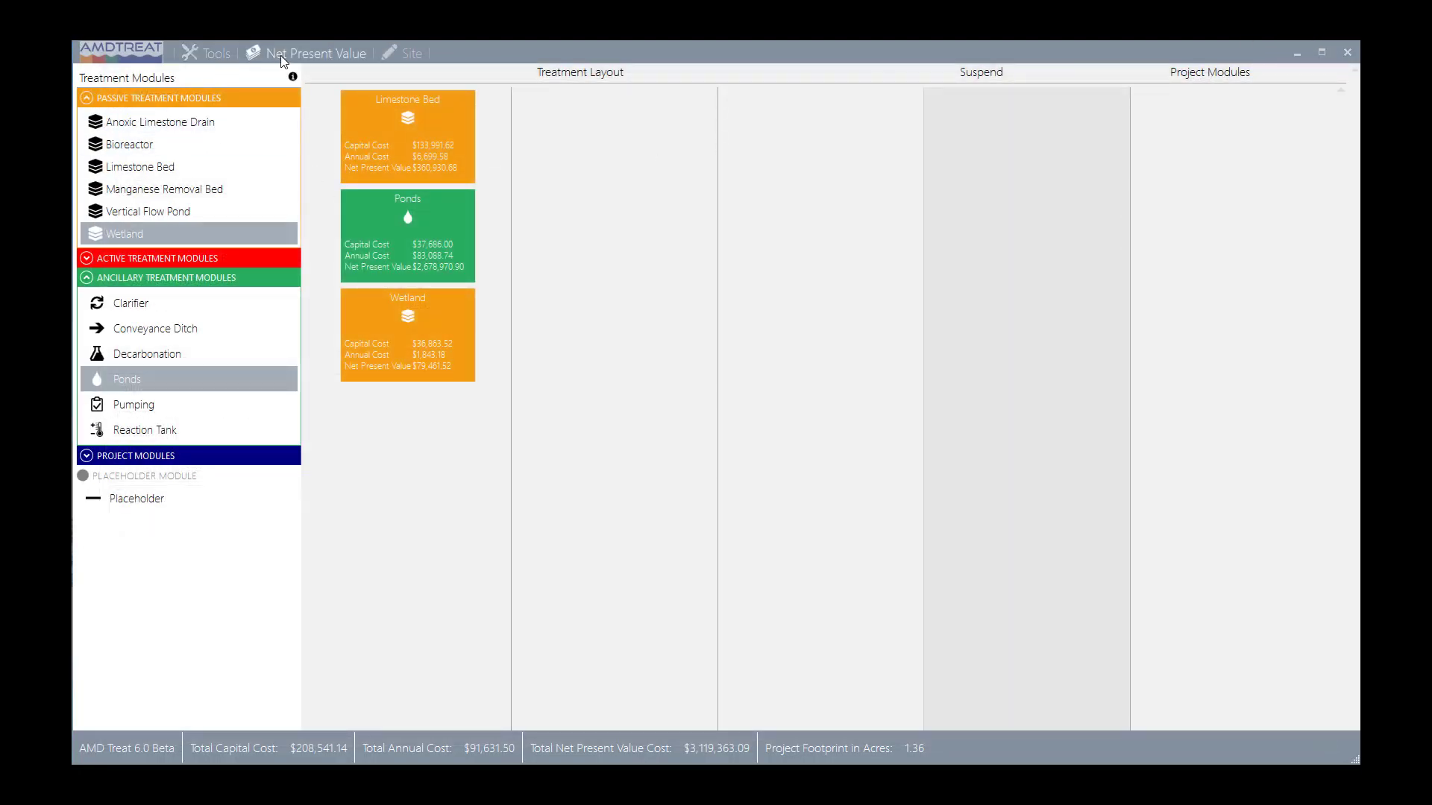
click(298, 52)
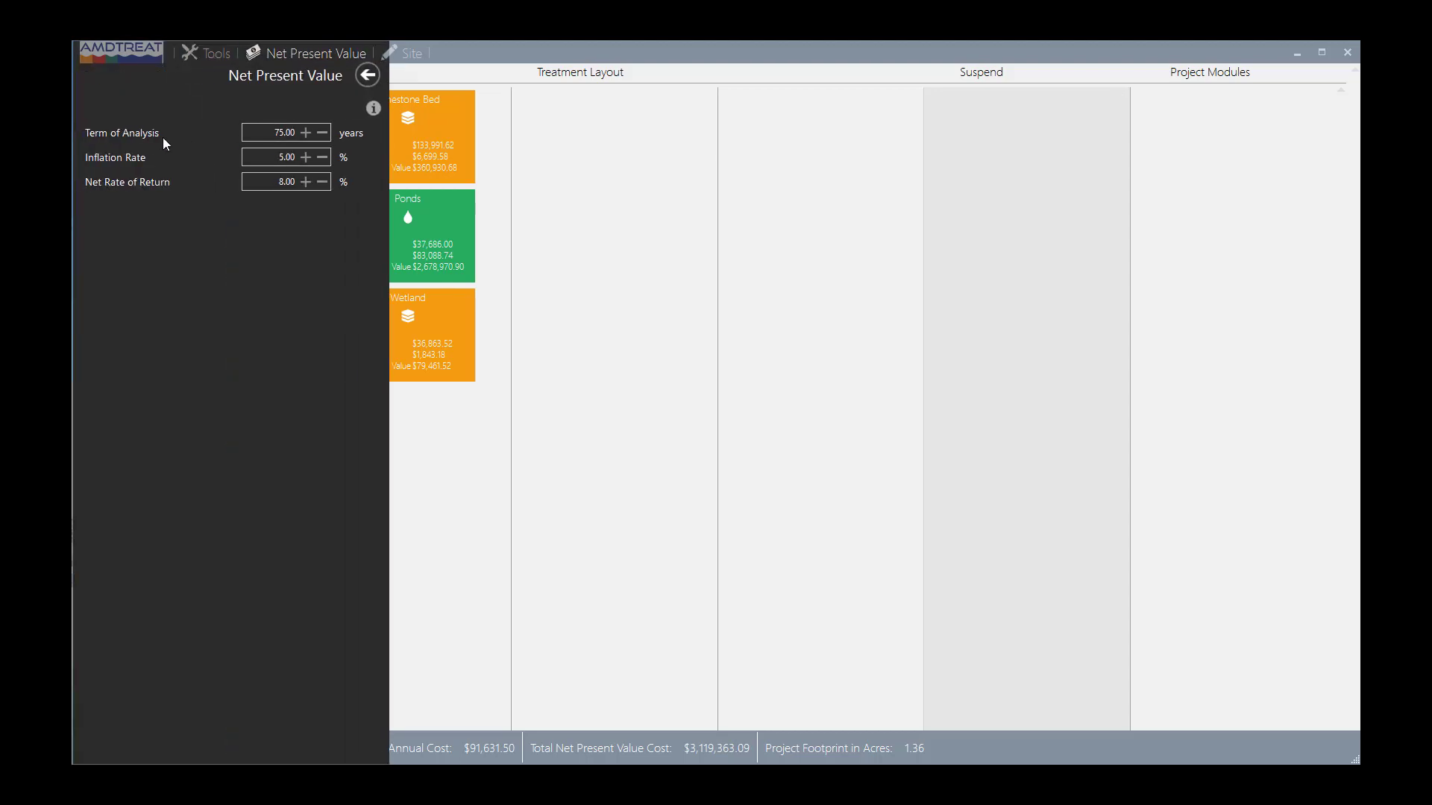
click(370, 74)
click(458, 109)
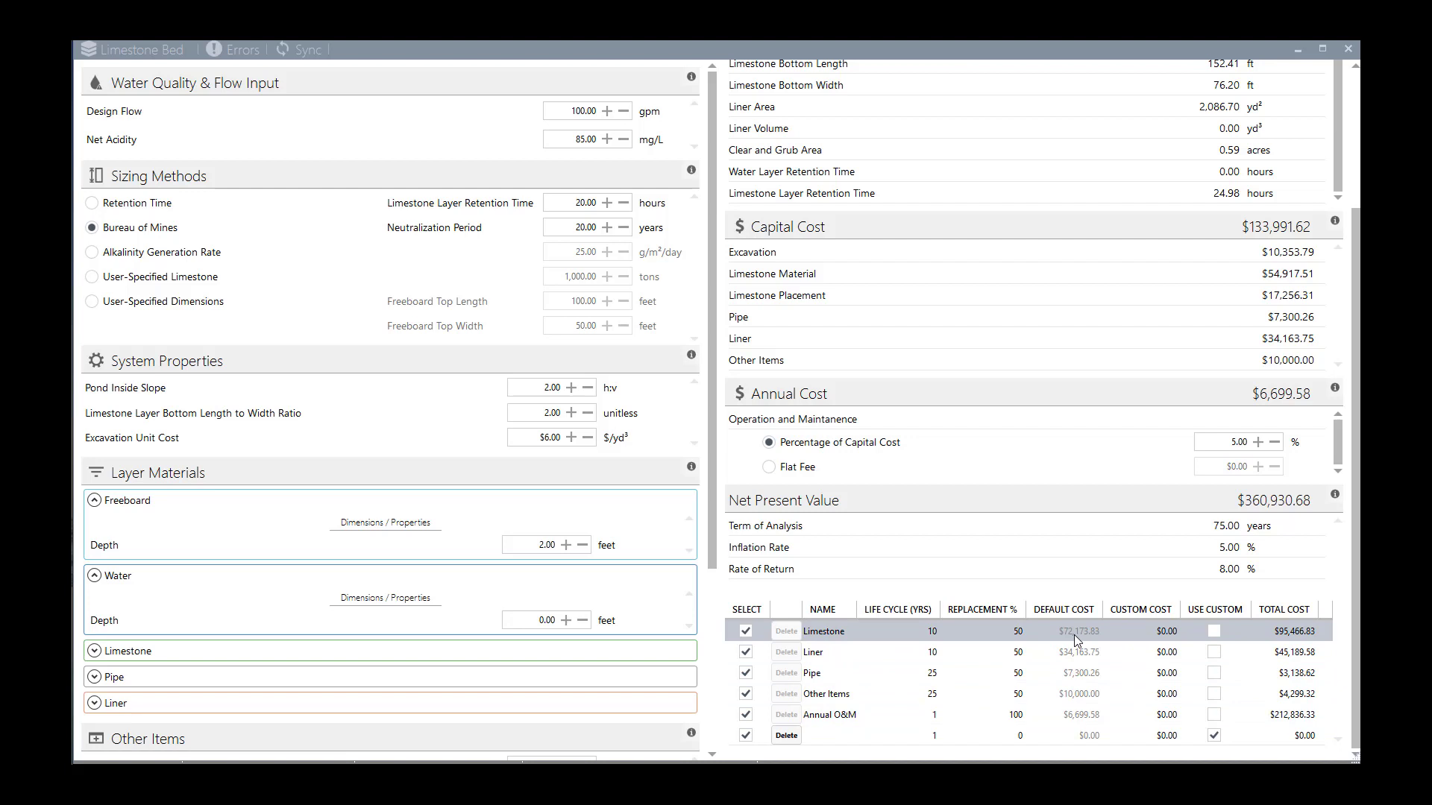
- Examine the Limestone and Liner replacement entries in the net present value table
click(744, 633)
click(746, 653)
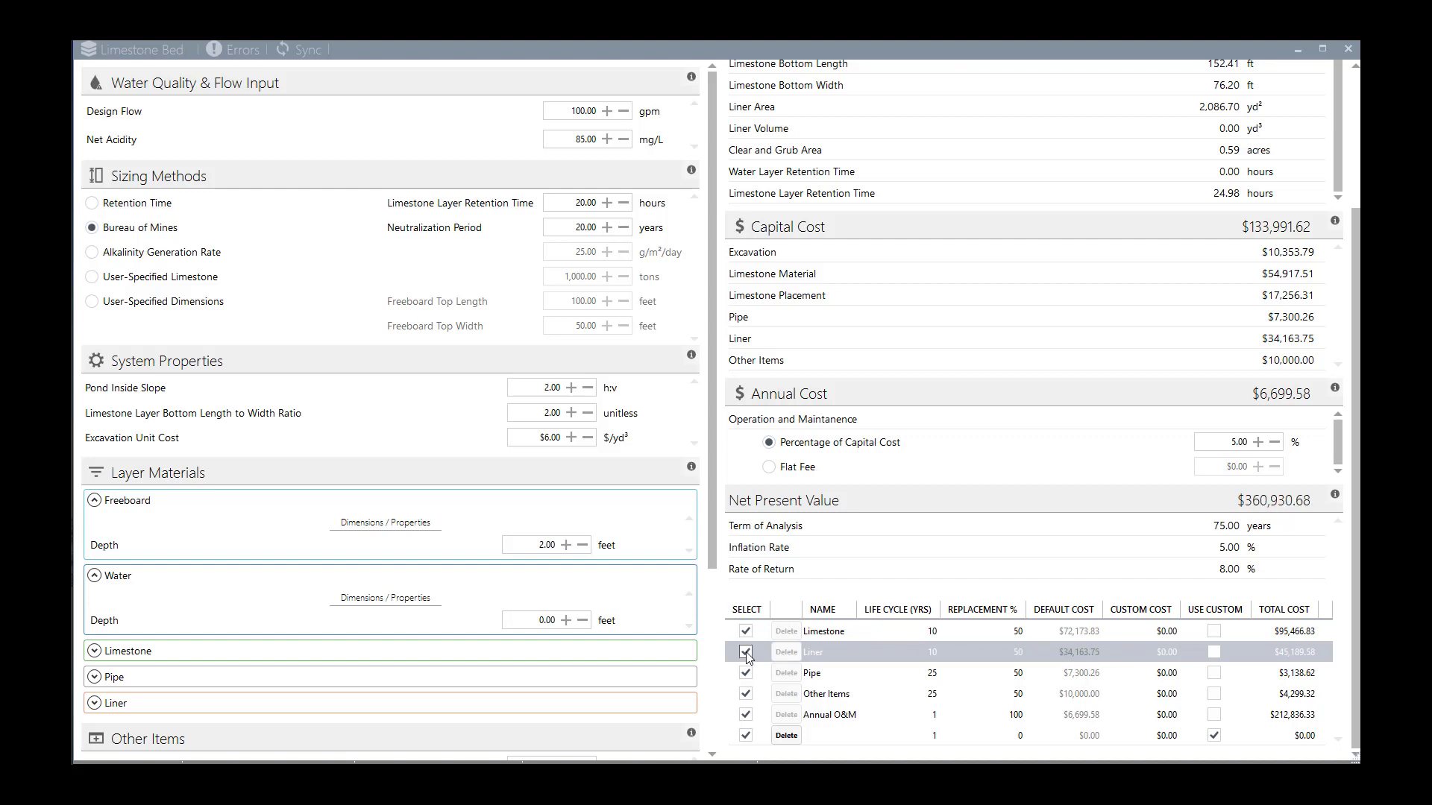
click(745, 632)
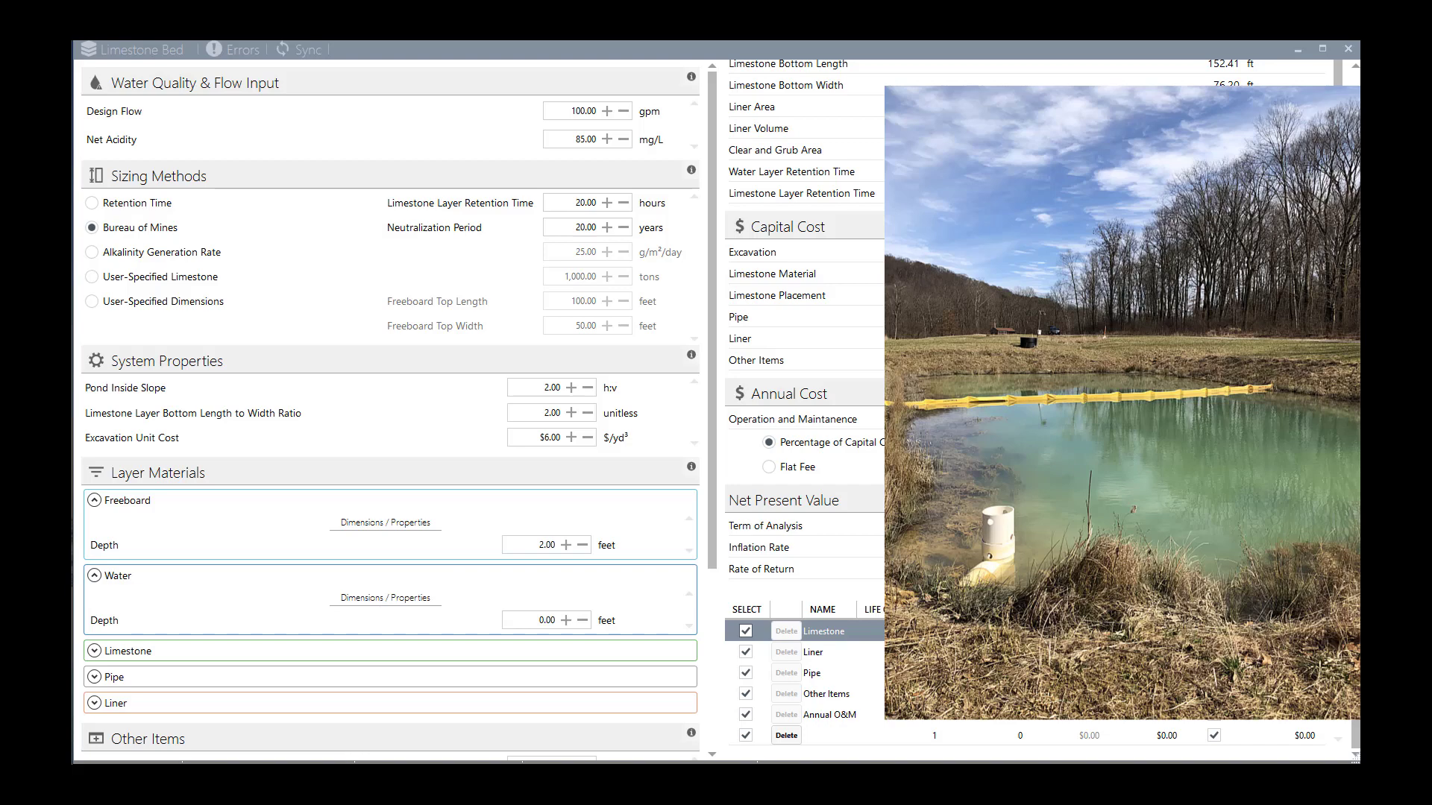
- Leave the Limestone Bed module, open the Ponds module to view its inputs and costs, and close it
click(1347, 49)
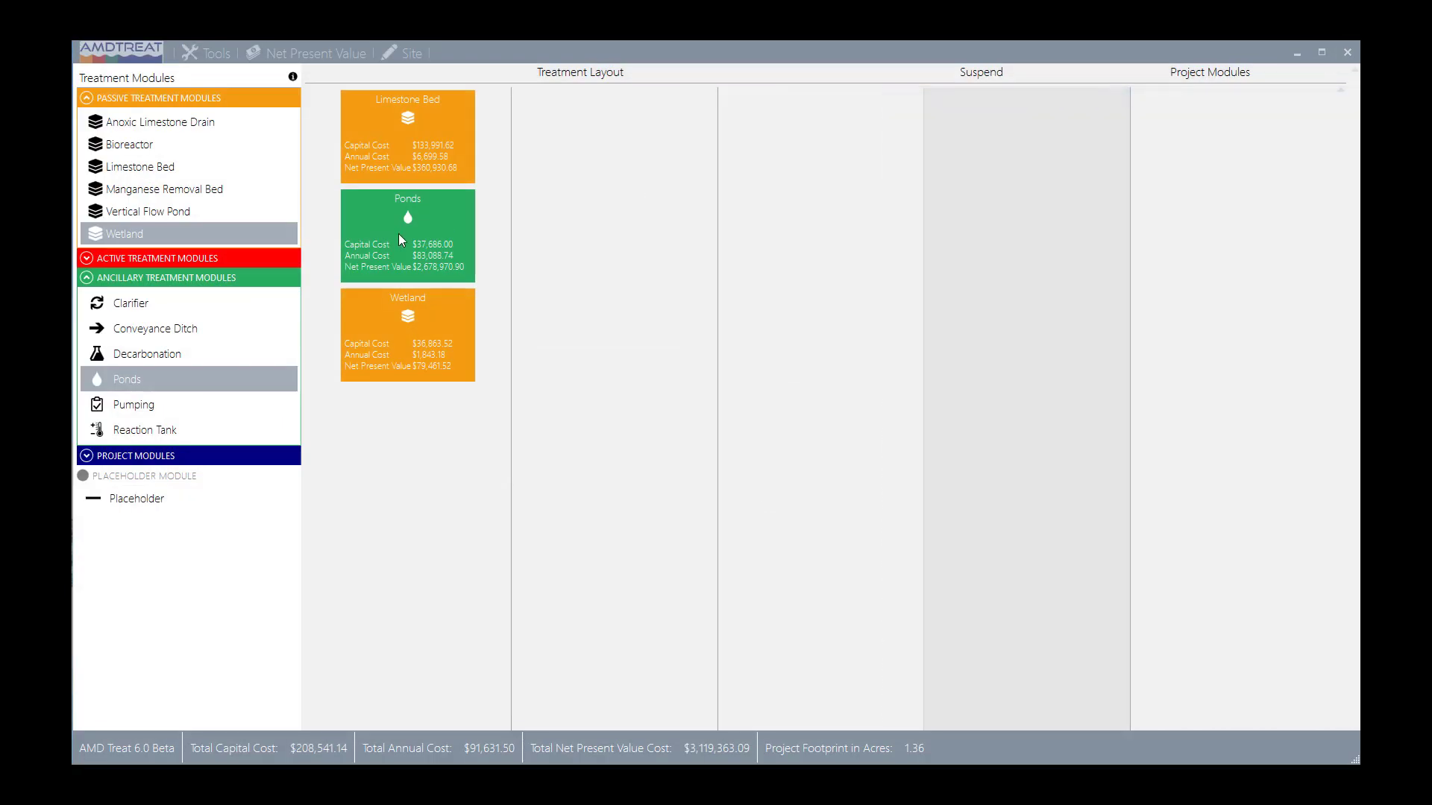
double_click(398, 234)
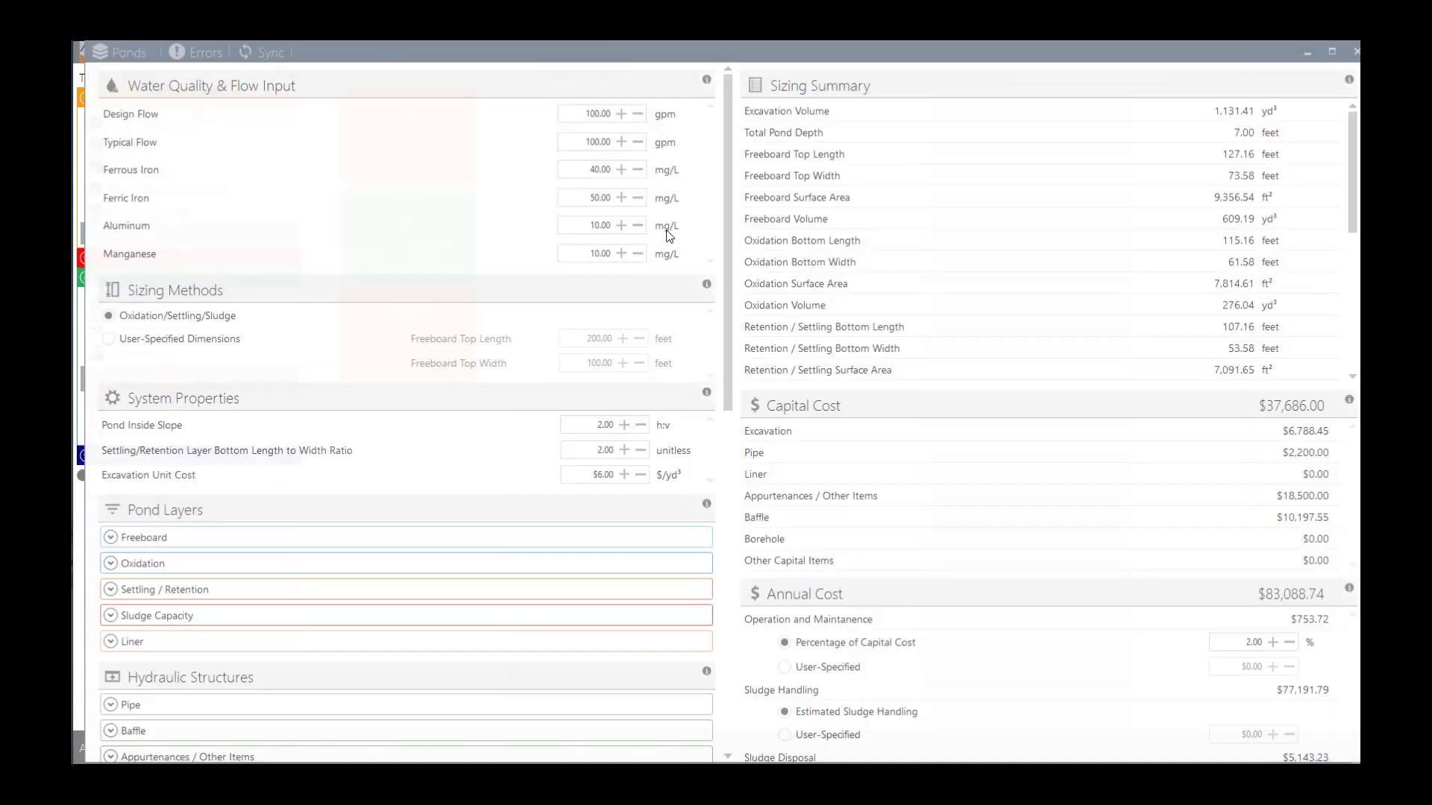
click(1355, 50)
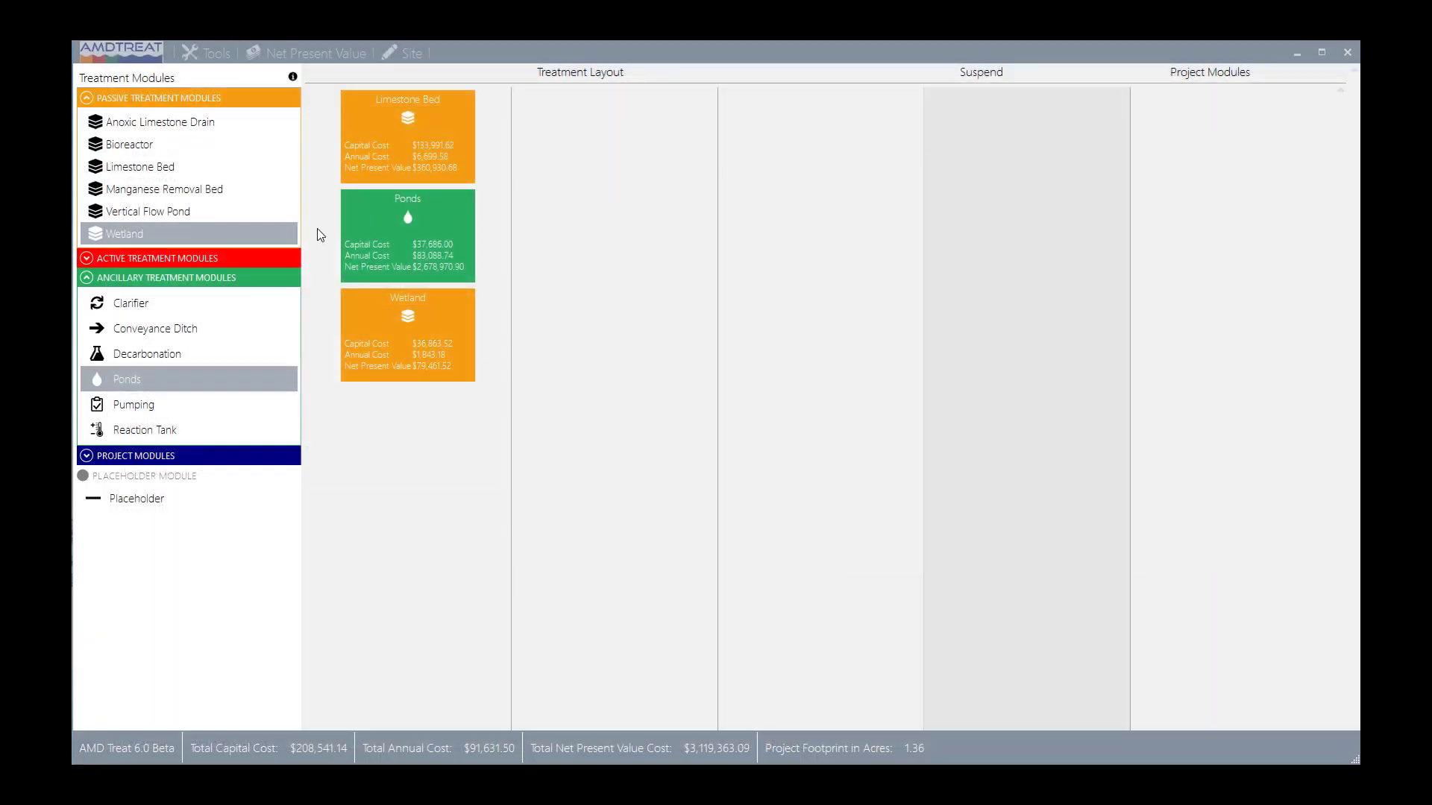